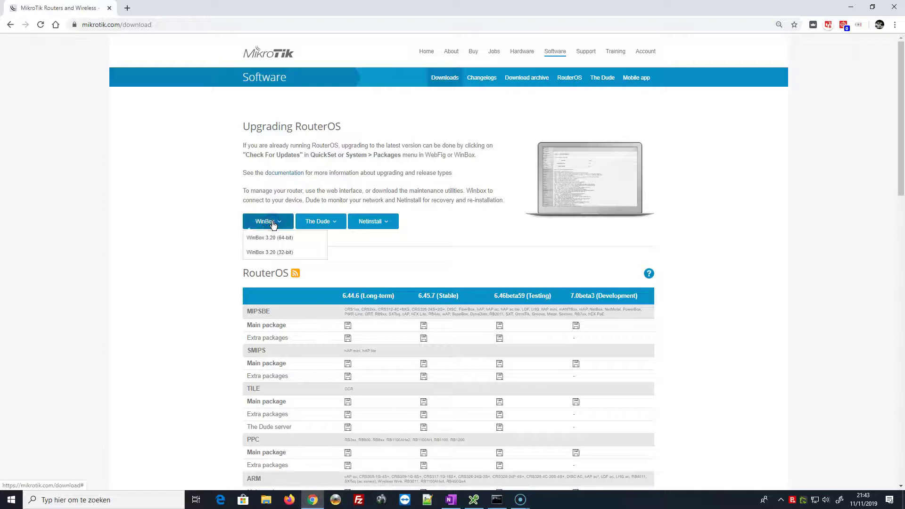
Download WinBox 3.20 (64-bit) from the MikroTik download page and show the downloaded file in its folder
click(256, 243)
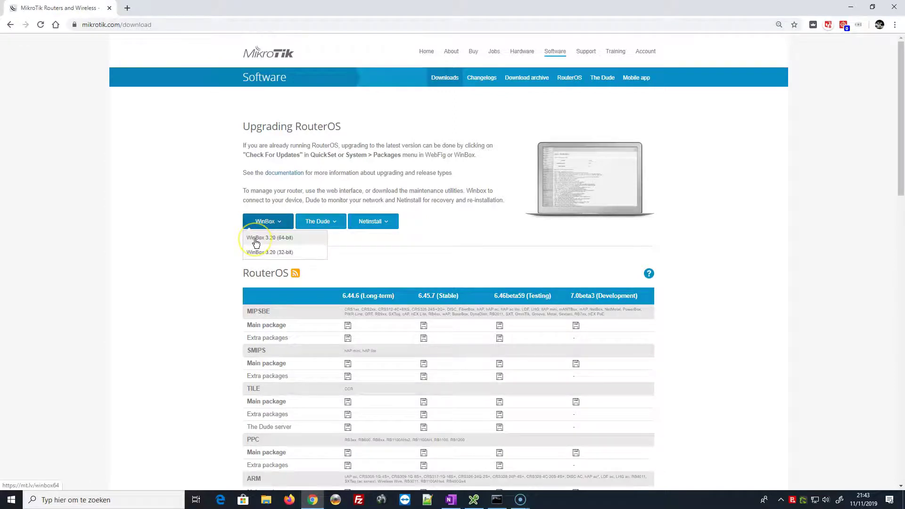
click(273, 245)
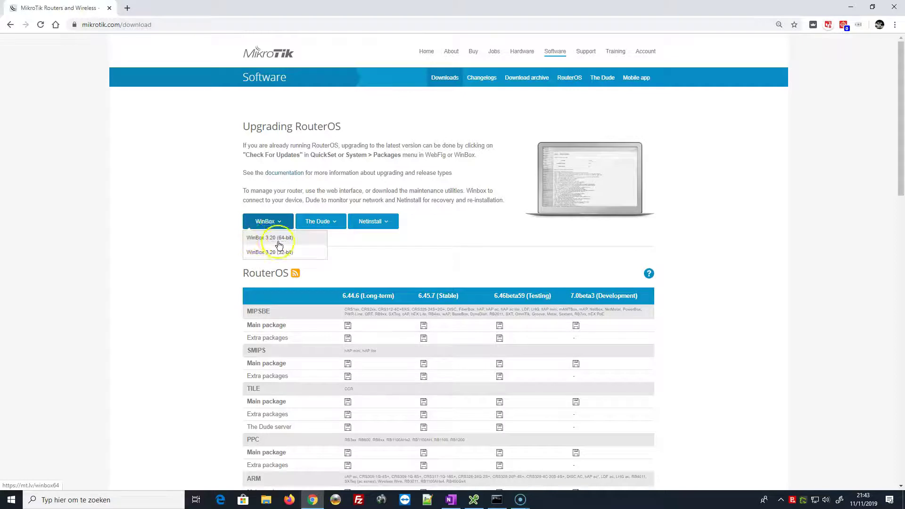
click(267, 240)
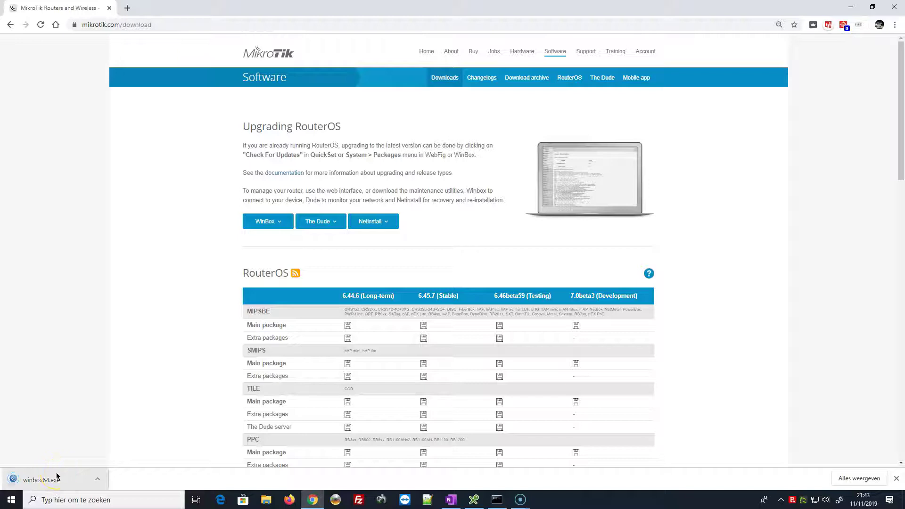
click(97, 481)
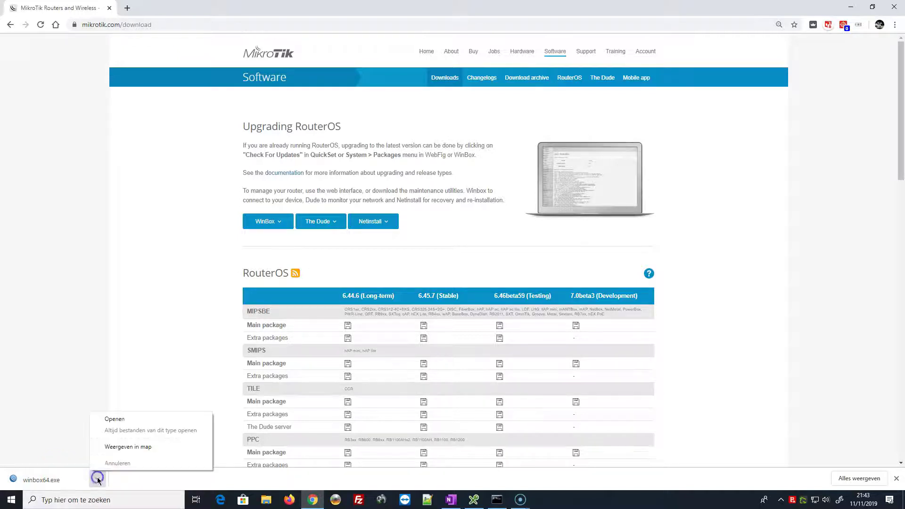
click(129, 447)
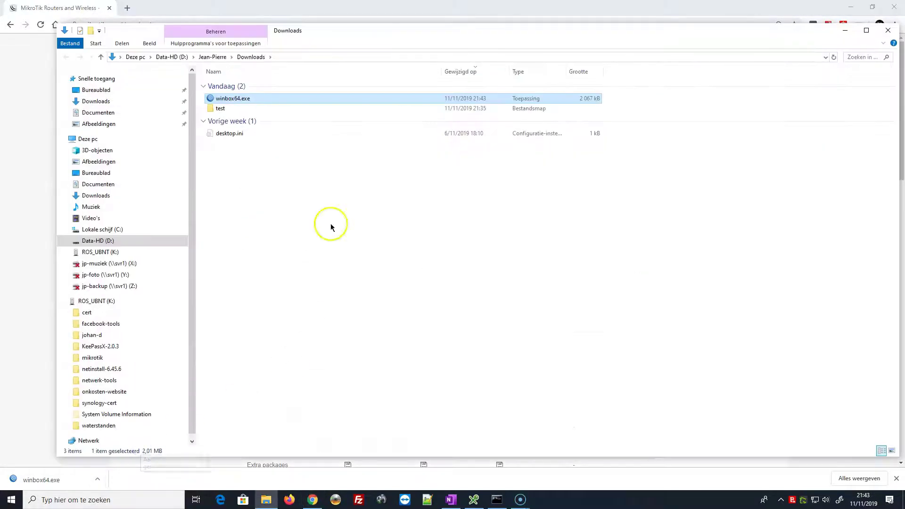
Move winbox64.exe from the Downloads folder to the desktop and pin it to the taskbar
right_click(227, 100)
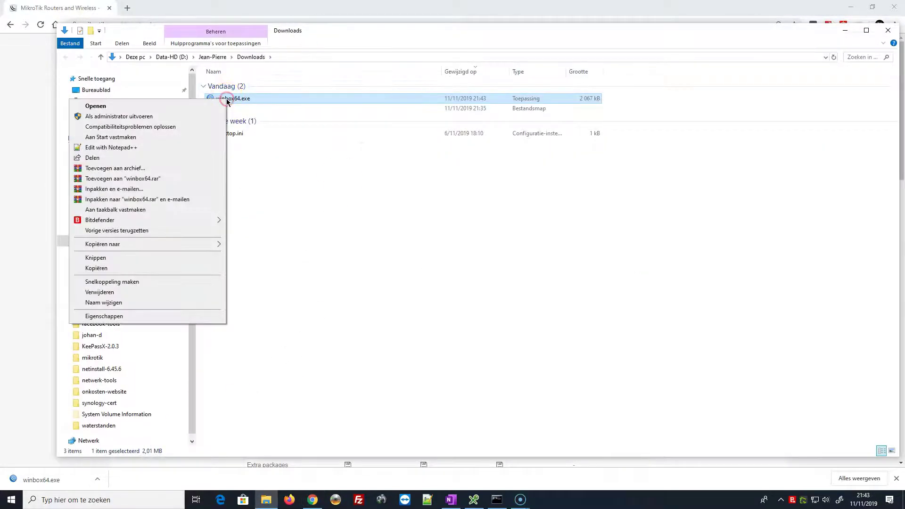
click(121, 257)
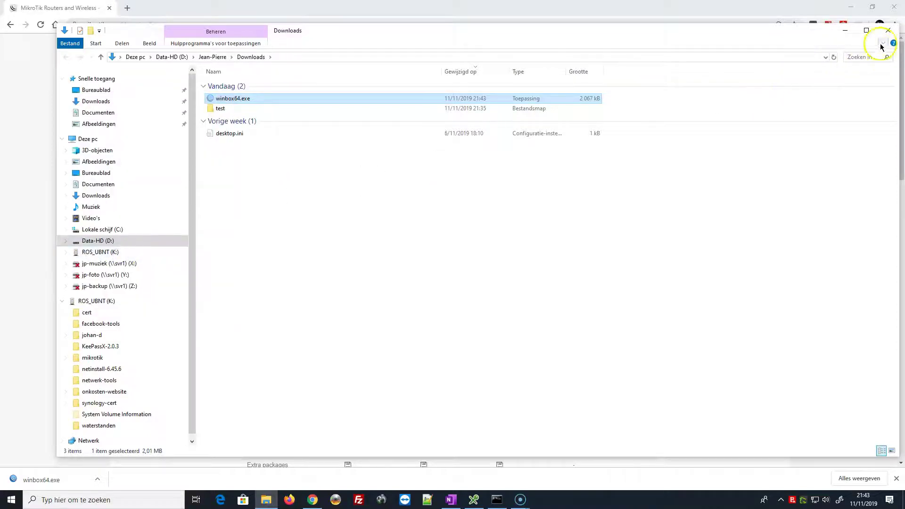
click(888, 31)
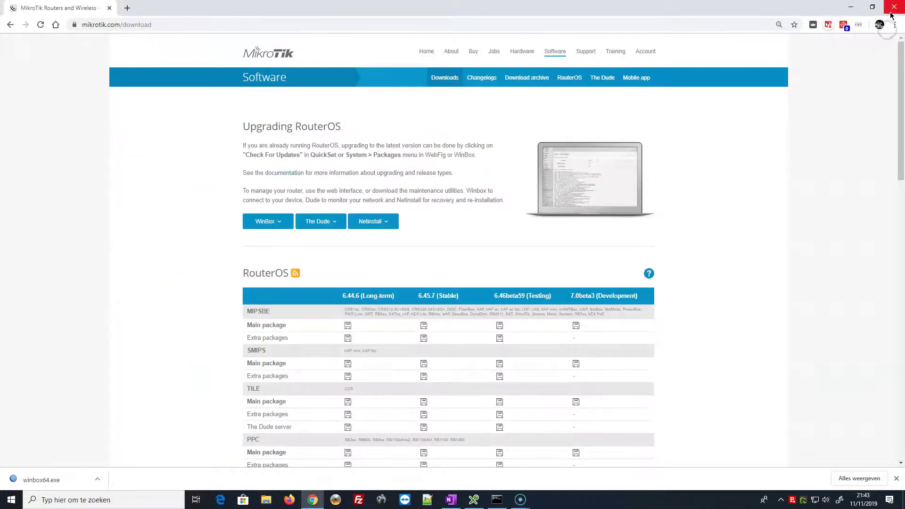
click(891, 15)
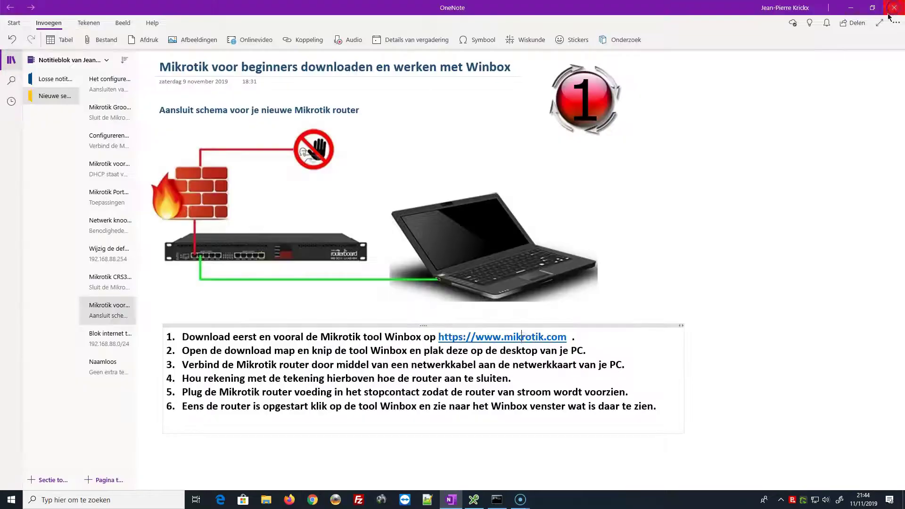
click(852, 9)
right_click(355, 187)
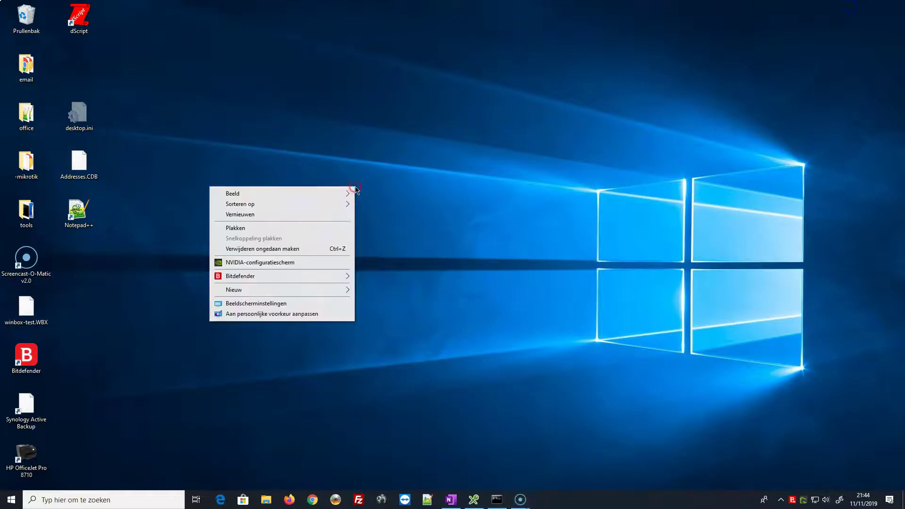
click(258, 229)
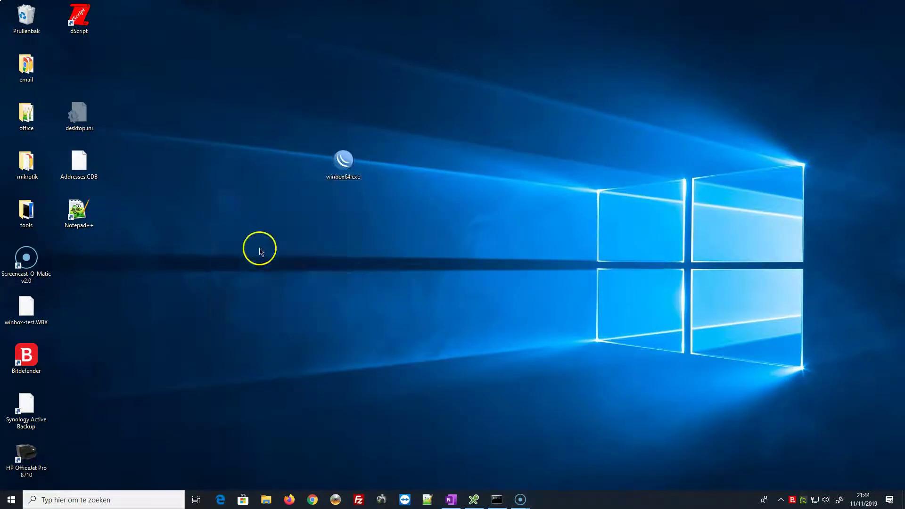
drag(343, 161, 546, 502)
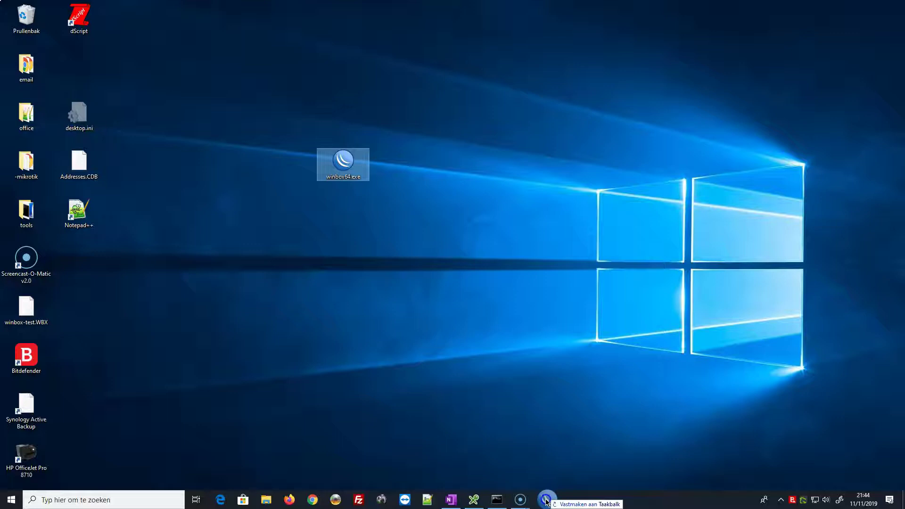
drag(546, 502, 546, 502)
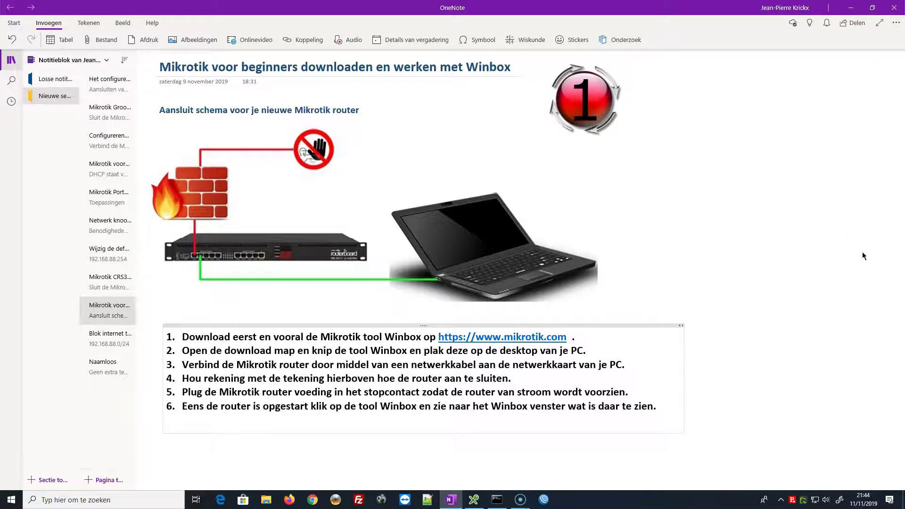
Switch to OneNote and draw red check marks after instructions 1 and 2 of the connection list
drag(581, 333, 594, 332)
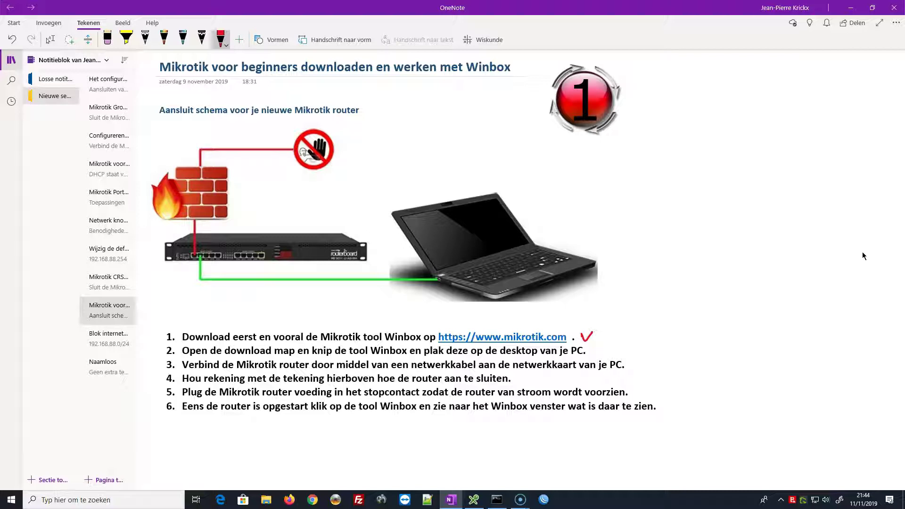
drag(592, 348, 602, 347)
Label the router's first port ETHER 1 in red ink and draw an arrow running along the remaining ports
mouse_move(193, 258)
mouse_down()
mouse_move(153, 287)
mouse_move(168, 279)
mouse_move(173, 286)
mouse_up()
mouse_move(175, 279)
mouse_down()
mouse_move(176, 288)
mouse_move(187, 278)
mouse_move(203, 293)
mouse_up()
mouse_move(207, 262)
mouse_down()
mouse_move(262, 262)
mouse_move(258, 269)
mouse_up()
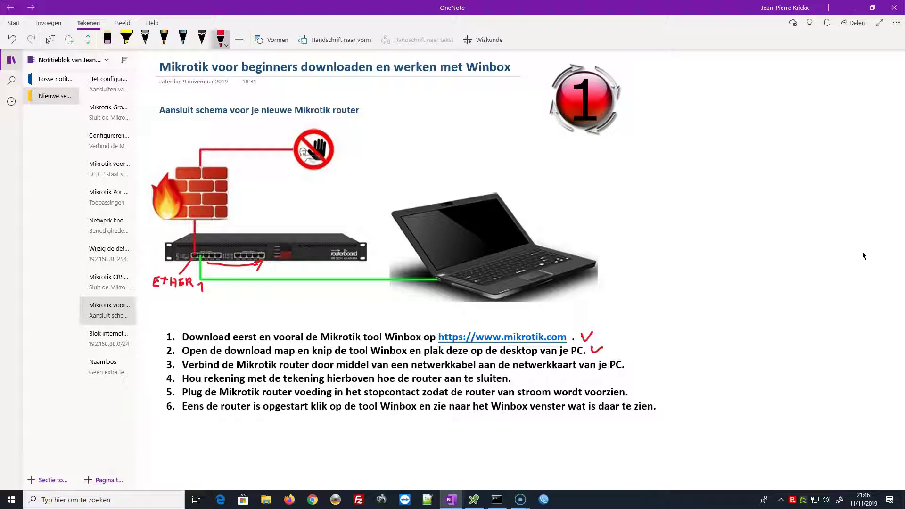
Draw red check marks after instructions 3, 4 and 5 of the connection list
drag(628, 362, 642, 361)
drag(514, 375, 525, 374)
drag(633, 388, 642, 387)
Mark the Connect To, Login and Note fields in the WinBox login screenshot with red arrows
scroll(217, 345, down, 5)
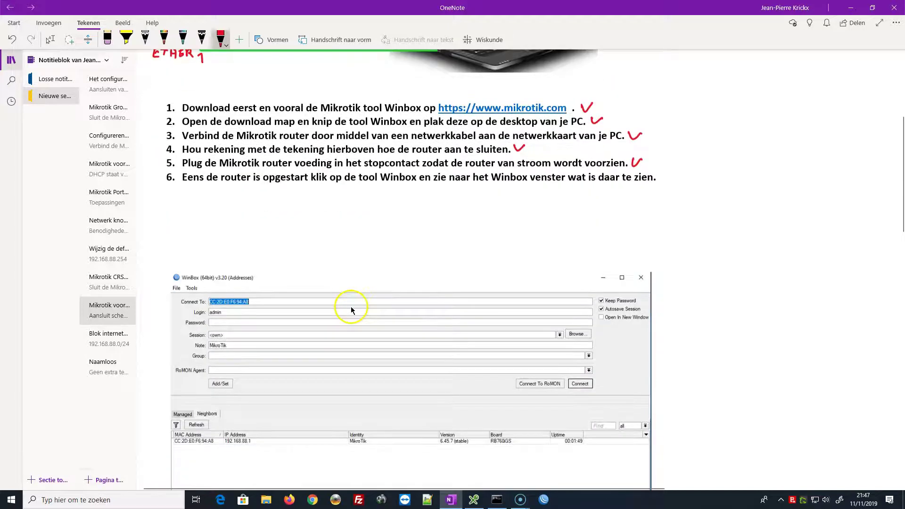
scroll(351, 309, down, 2)
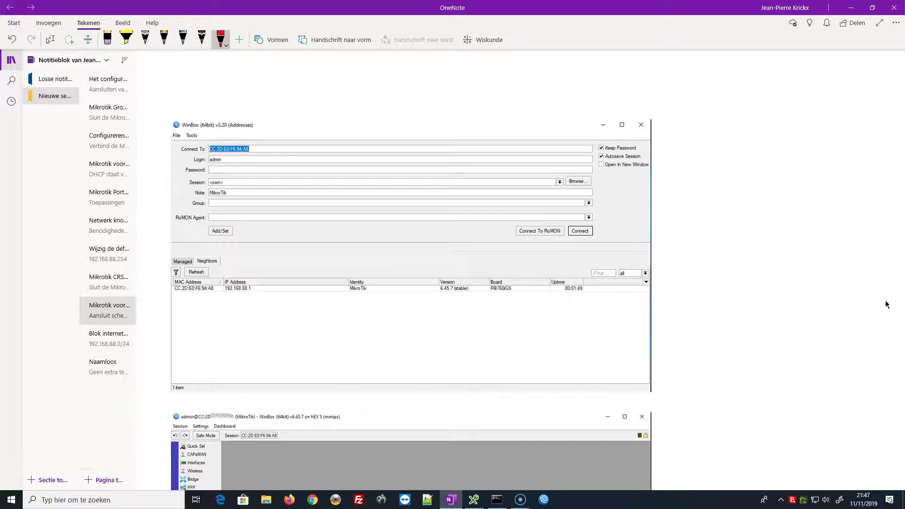
drag(285, 149, 267, 148)
drag(233, 159, 243, 160)
mouse_move(232, 192)
mouse_down()
mouse_move(243, 194)
mouse_move(231, 192)
mouse_up()
key(ctrl+z)
key(ctrl+z)
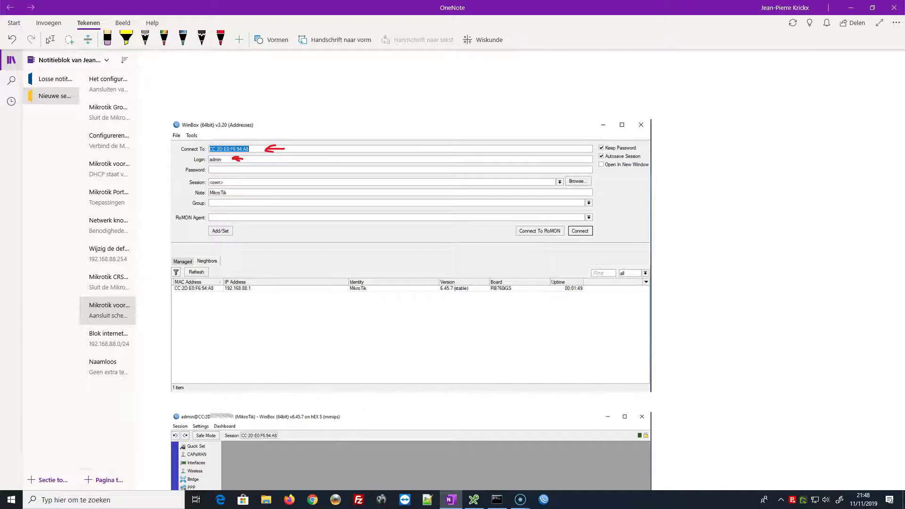
drag(268, 193, 234, 192)
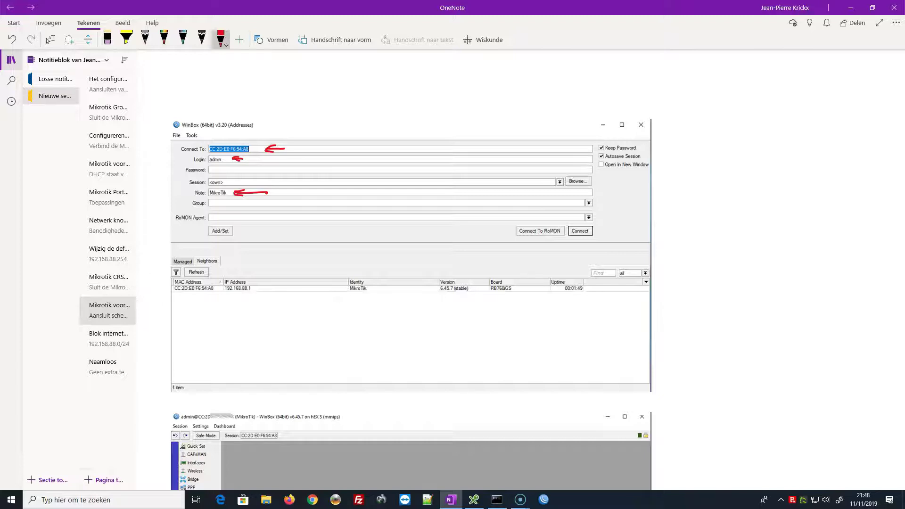
Mark the neighbor's MAC address, IP address, identity, version and board in the WinBox login screenshot with red ink
mouse_move(234, 294)
mouse_down()
mouse_move(233, 313)
mouse_move(240, 299)
mouse_move(186, 309)
mouse_move(193, 298)
mouse_up()
mouse_move(363, 275)
mouse_down()
mouse_move(366, 304)
mouse_move(357, 282)
mouse_up()
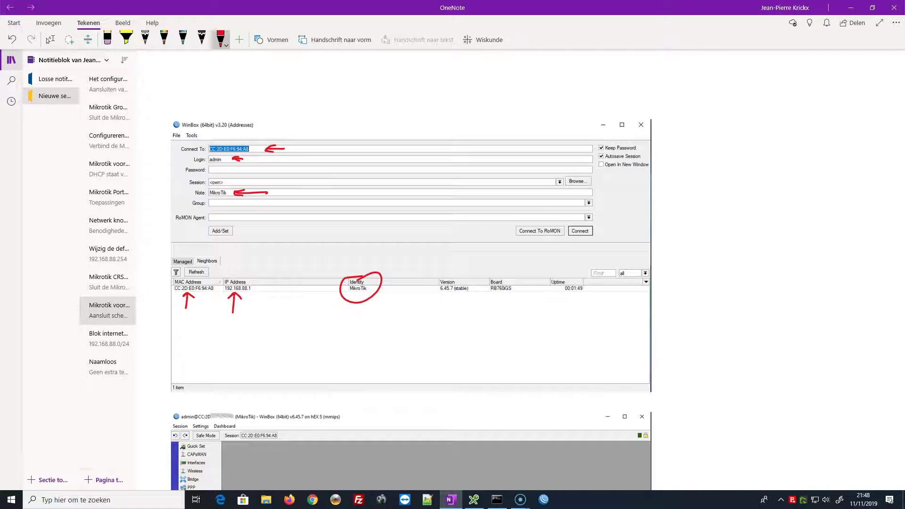
drag(442, 294, 508, 294)
Undo all the red ink marks on the WinBox login screenshot
key(ctrl+z)
key(ctrl+z)
key(ctrl+z)
key(ctrl+z)
key(ctrl+z)
key(ctrl+z)
key(ctrl+z)
key(ctrl+z)
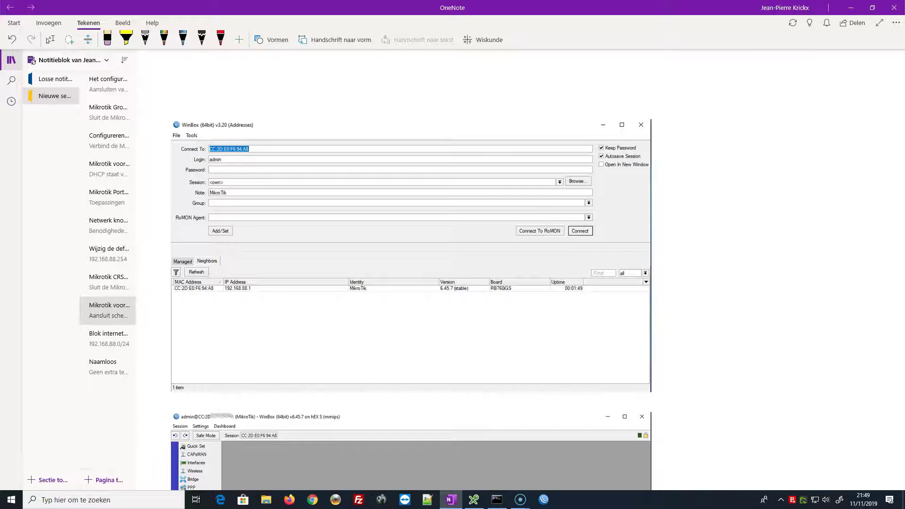
Point a red arrow at the neighbor's IP address and handwrite 192.168.88.0/24 below it, with an arrow leading to PC
click(220, 39)
mouse_move(232, 309)
mouse_down()
mouse_move(236, 293)
mouse_move(243, 299)
mouse_up()
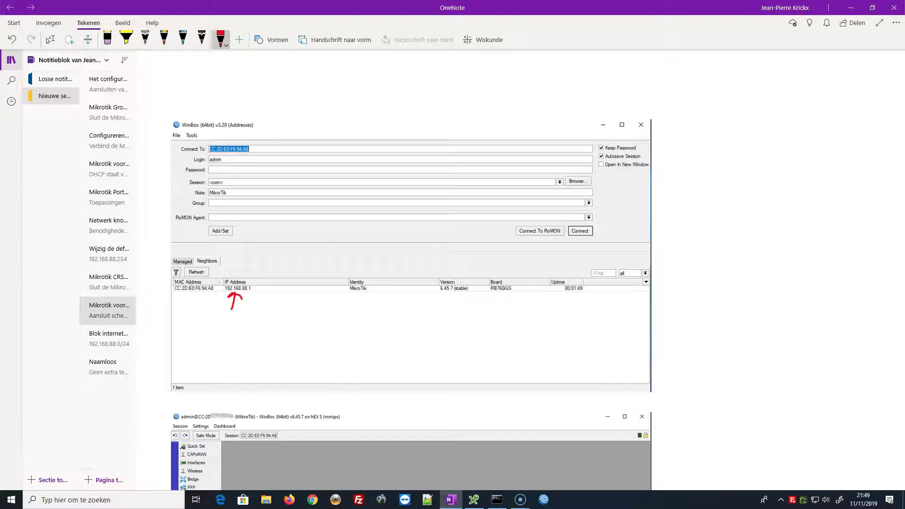
drag(184, 318, 183, 332)
mouse_move(195, 320)
mouse_down()
mouse_move(192, 332)
mouse_move(217, 332)
mouse_up()
mouse_move(234, 318)
mouse_down()
mouse_move(228, 326)
mouse_move(270, 322)
mouse_move(295, 341)
mouse_move(316, 338)
mouse_up()
click(277, 333)
drag(321, 324, 326, 338)
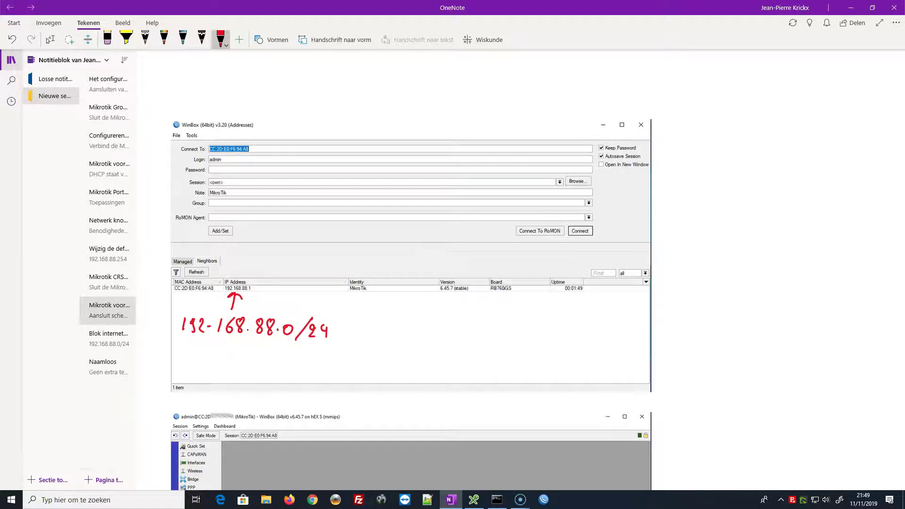
mouse_move(236, 341)
mouse_down()
mouse_move(236, 351)
mouse_move(273, 372)
mouse_move(260, 377)
mouse_move(310, 376)
mouse_up()
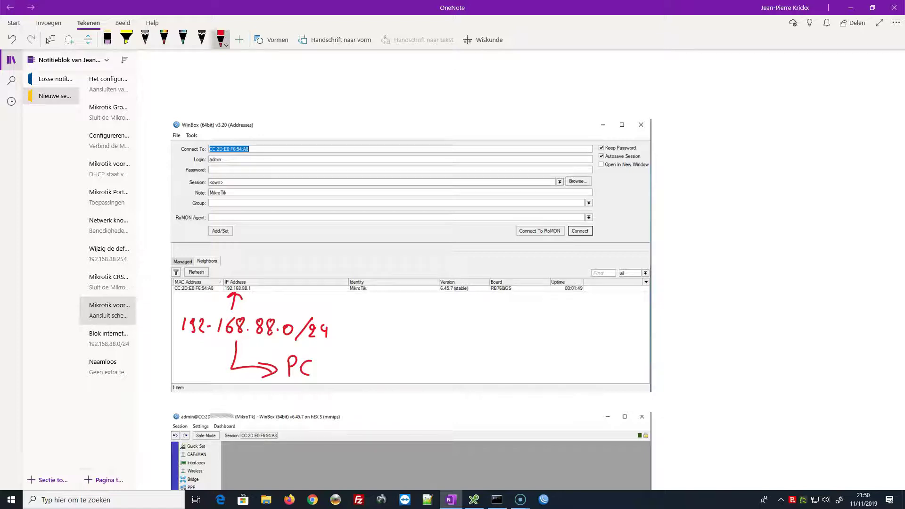
Draw red arrows pointing at the neighbor's MAC address and at Connect in the WinBox login screenshot
mouse_move(191, 295)
mouse_down()
mouse_move(189, 307)
mouse_move(192, 293)
mouse_up()
mouse_move(575, 255)
mouse_down()
mouse_move(582, 237)
mouse_move(585, 248)
mouse_up()
Draw red arrows pointing at Interfaces, Wireless and Bridge in the screenshot of the WinBox main window
scroll(884, 376, down, 6)
scroll(884, 376, up, 2)
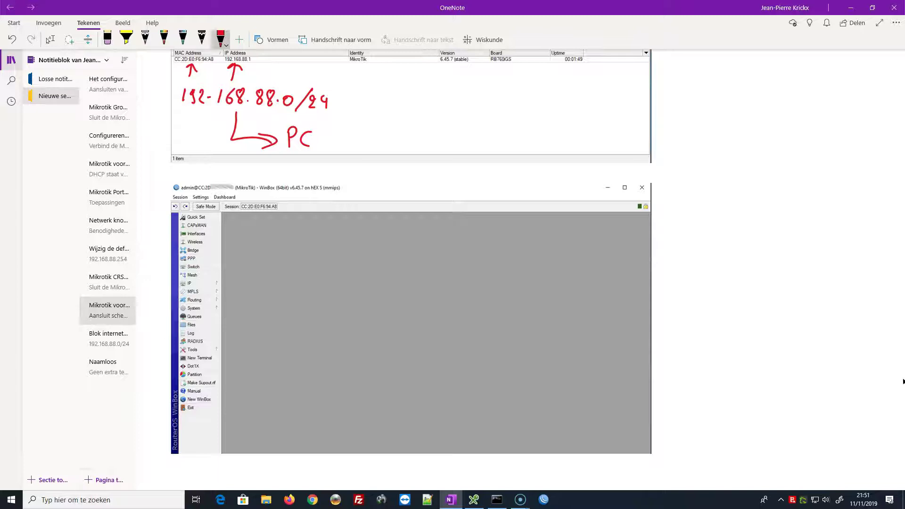
drag(220, 233, 242, 235)
mouse_move(229, 240)
mouse_down()
mouse_move(220, 243)
mouse_move(242, 249)
mouse_up()
drag(220, 251, 240, 255)
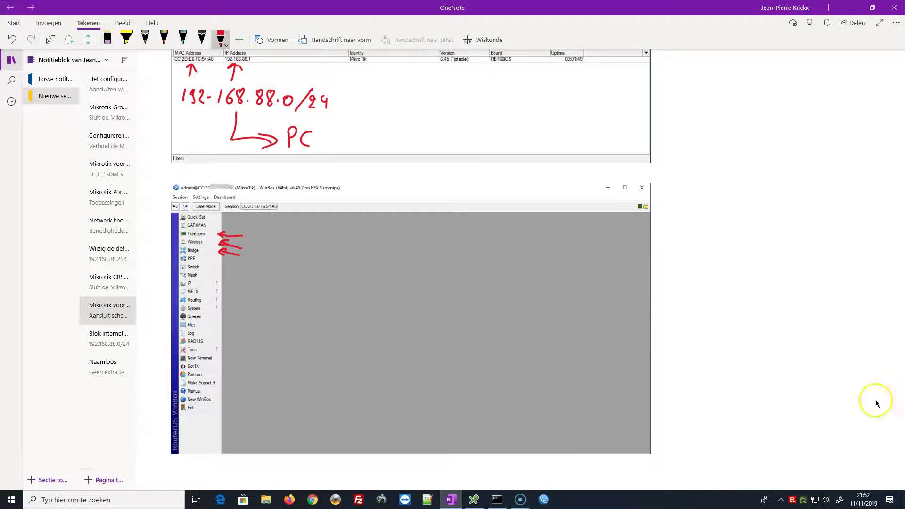
Run ipconfig in the Command Prompt and tick off the first practice instruction in the OneNote page with red ink
scroll(763, 358, down, 1)
scroll(764, 359, down, 3)
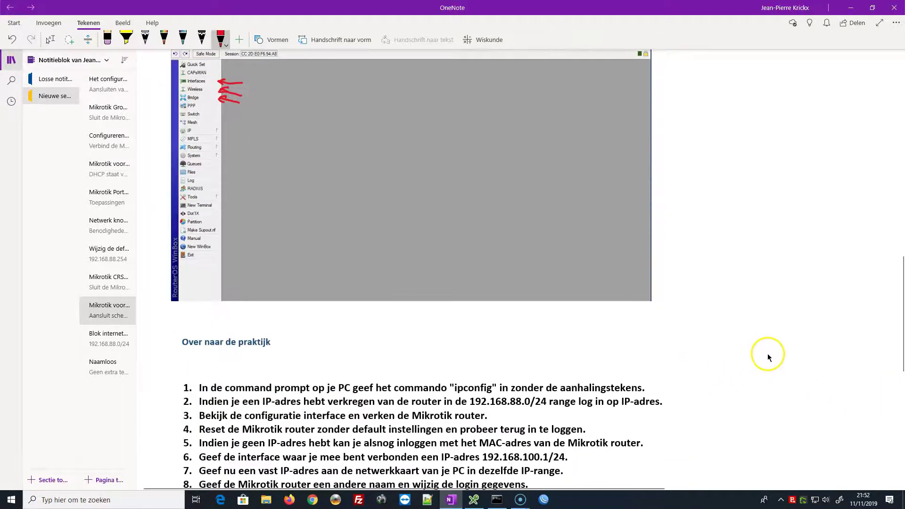
scroll(814, 339, down, 2)
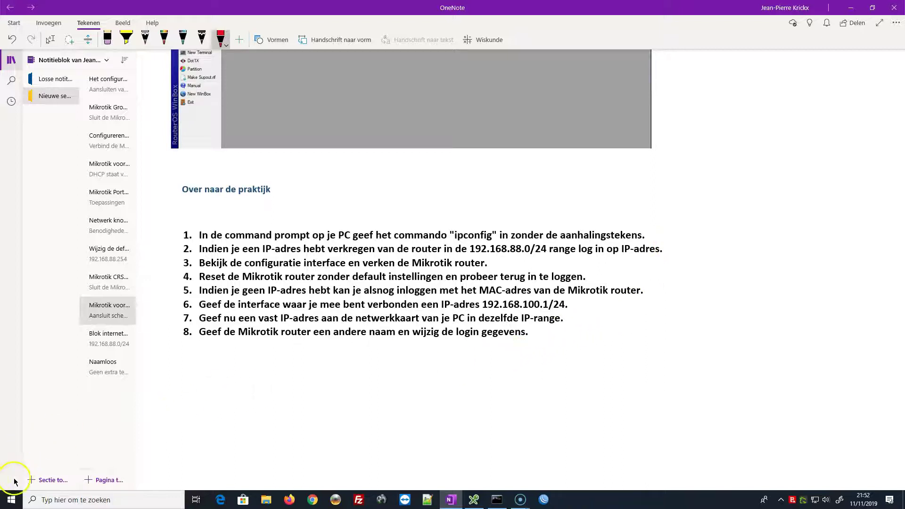
scroll(508, 365, up, 10)
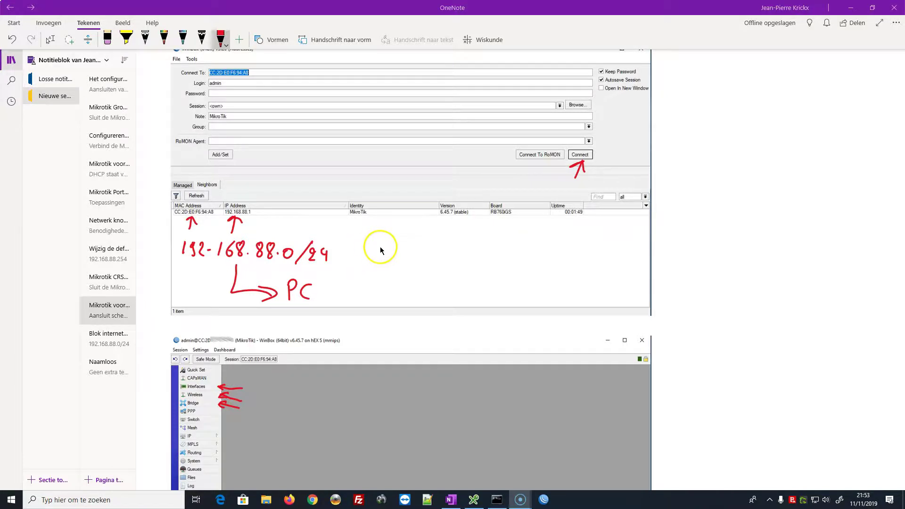
scroll(372, 253, down, 8)
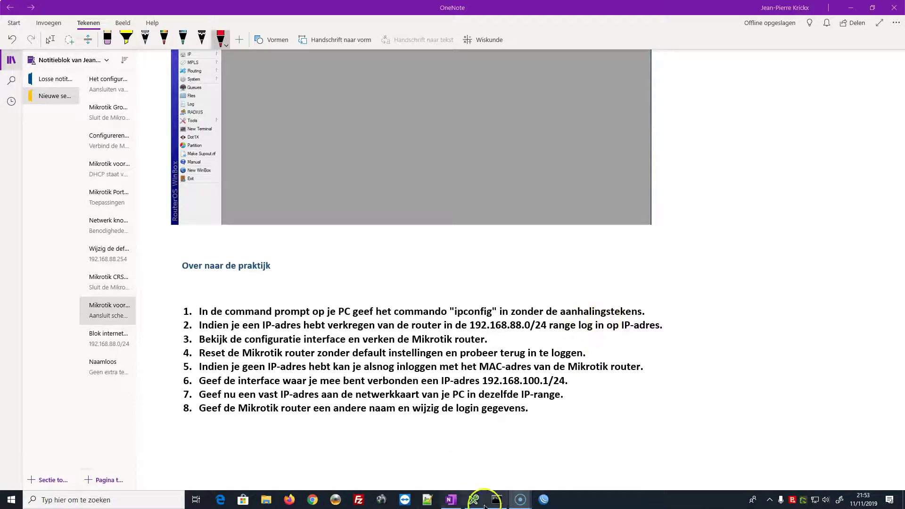
click(499, 501)
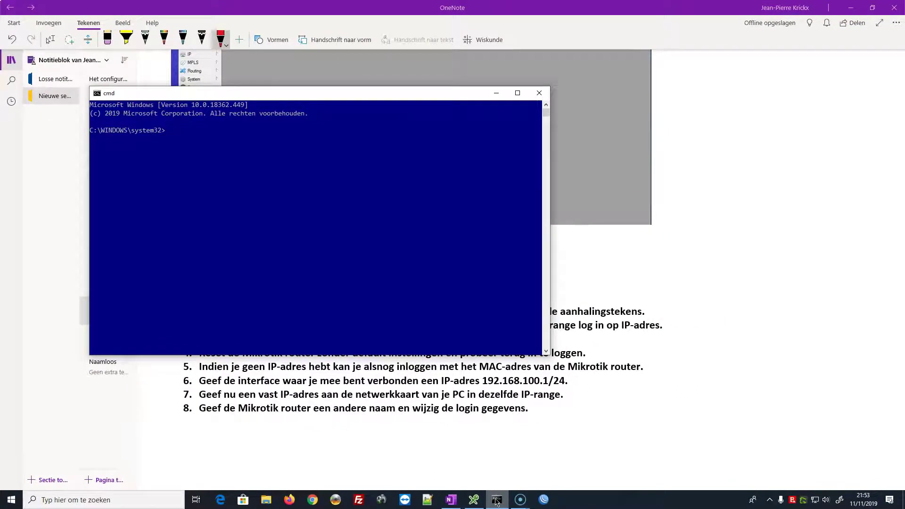
text(ipconfig)
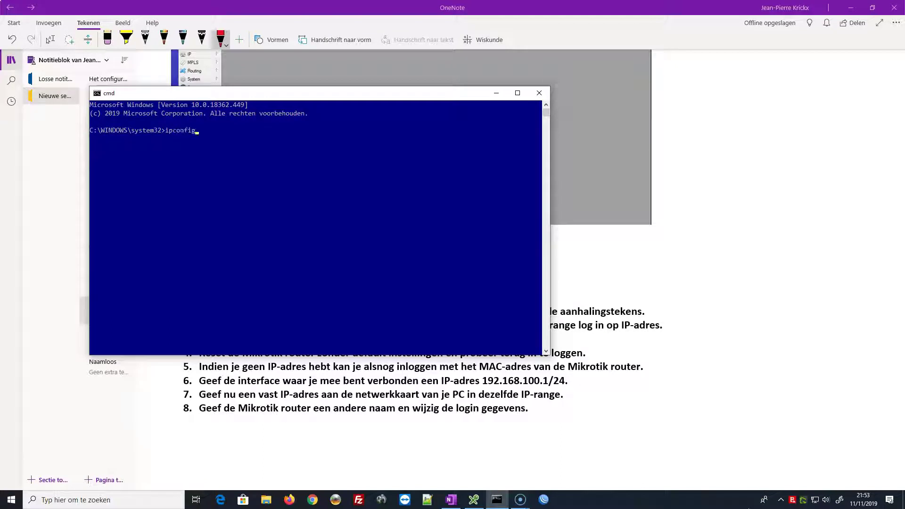
key(Return)
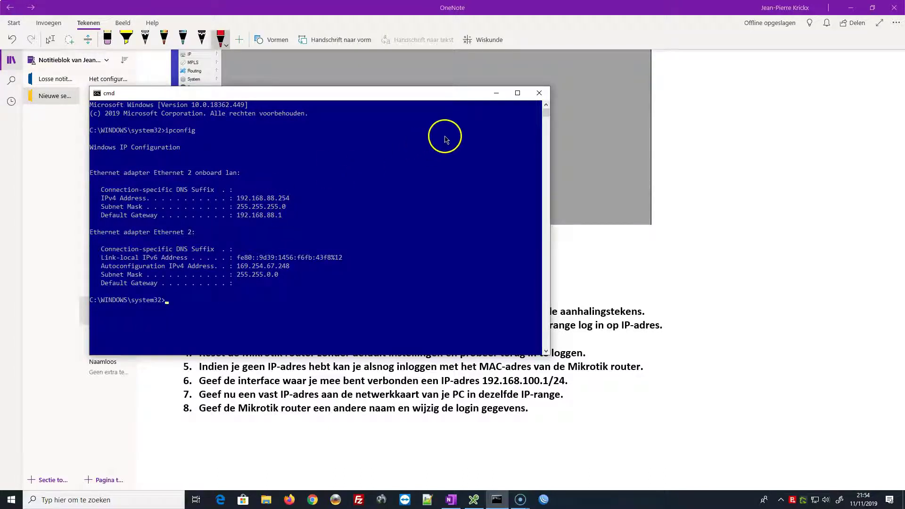
click(540, 94)
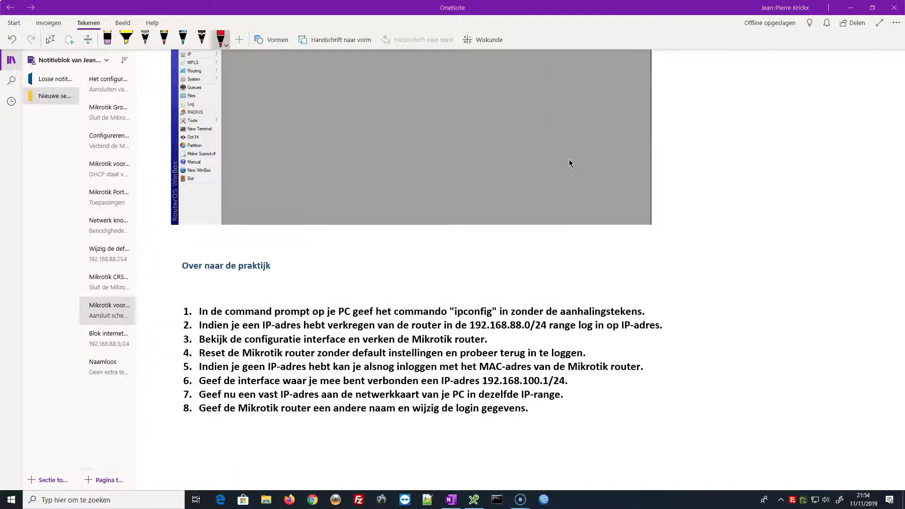
drag(647, 309, 653, 313)
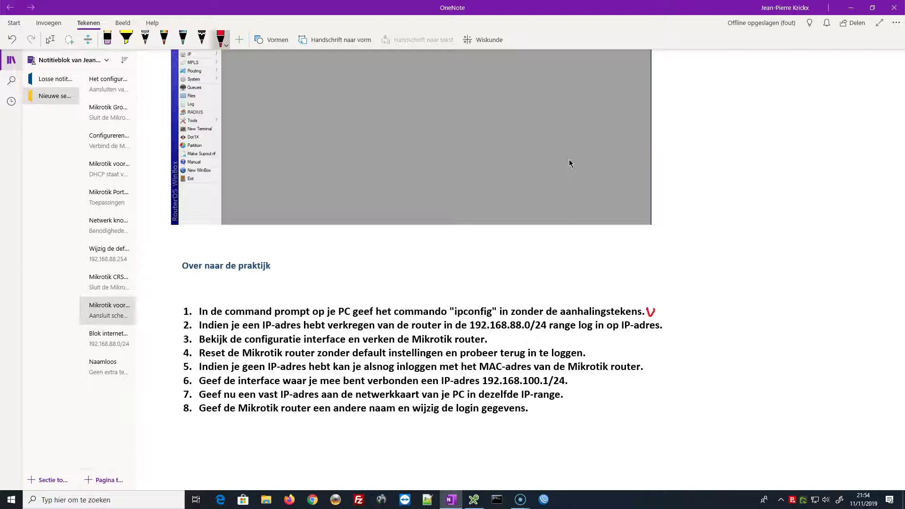
Tick off the second practice instruction in the OneNote page with red ink
click(547, 164)
drag(666, 323, 678, 323)
click(852, 9)
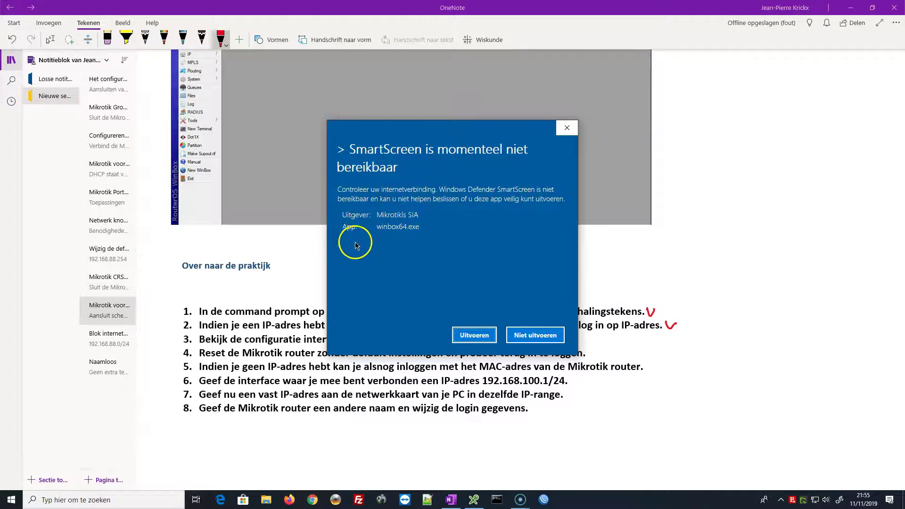
Allow winbox64.exe to run, close the duplicate WinBox window and maximize the remaining one
click(474, 336)
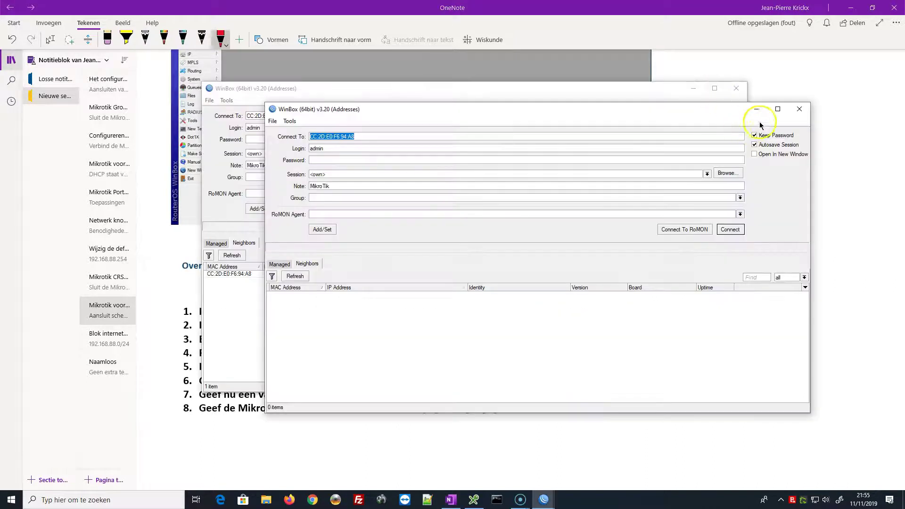
click(800, 109)
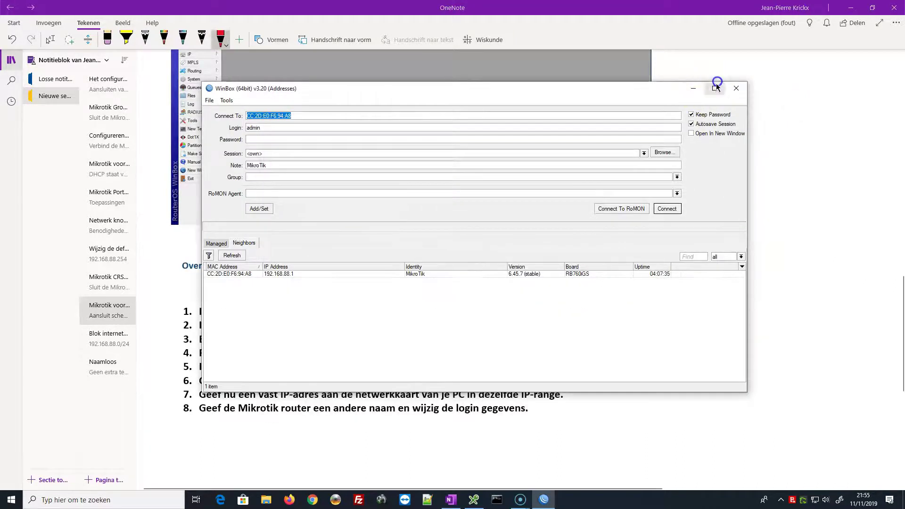
click(714, 88)
Consult the annotated login screenshot in OneNote and connect to the MikroTik neighbor in WinBox through its IP address 192.168.88.1
click(451, 500)
scroll(489, 231, up, 10)
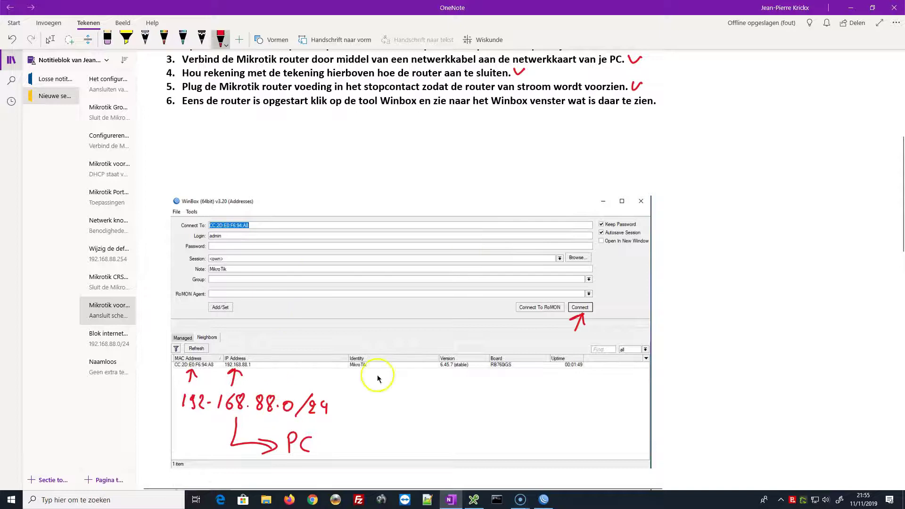
click(851, 8)
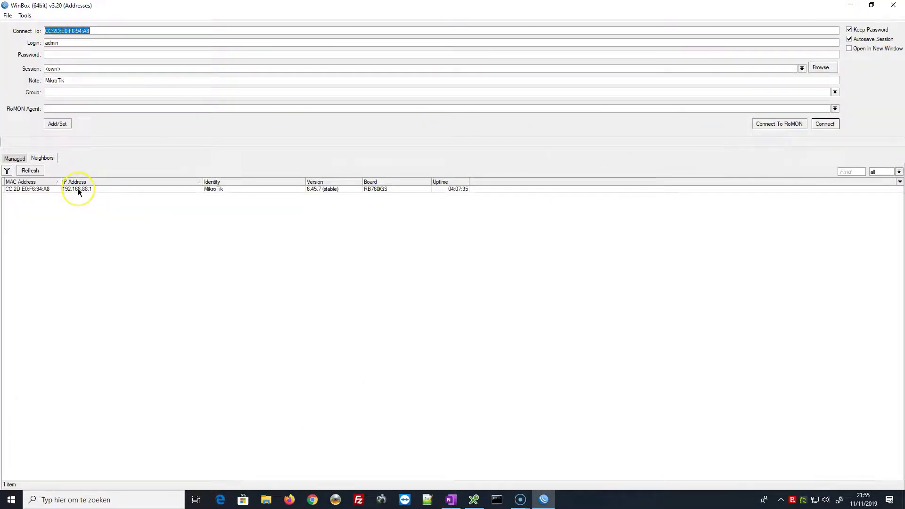
click(78, 189)
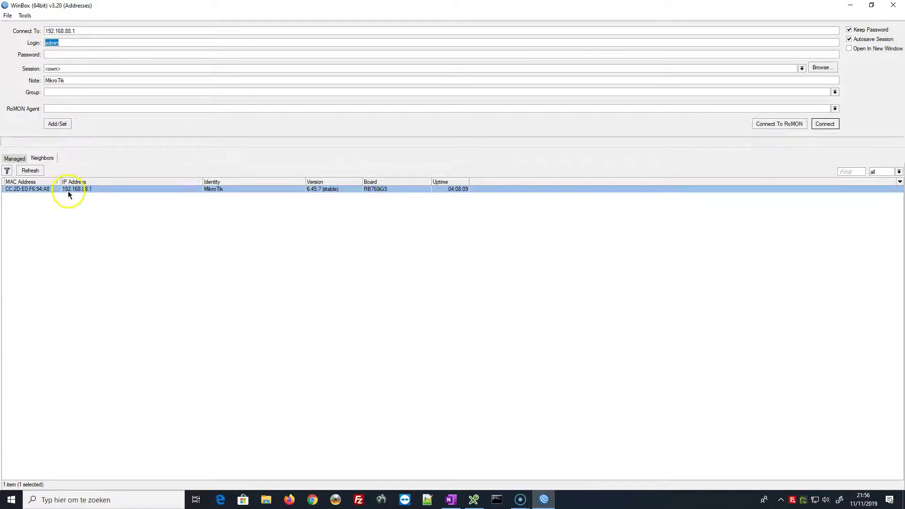
click(82, 190)
click(82, 190)
click(830, 125)
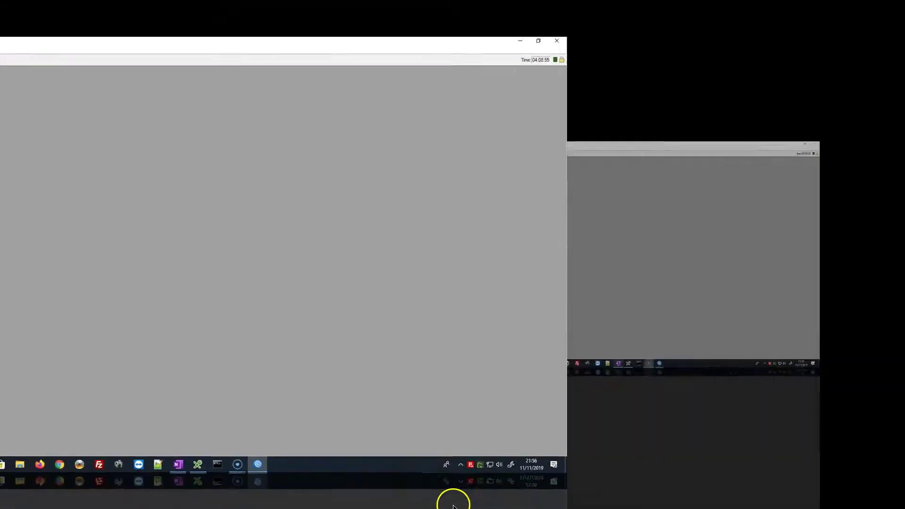
click(451, 499)
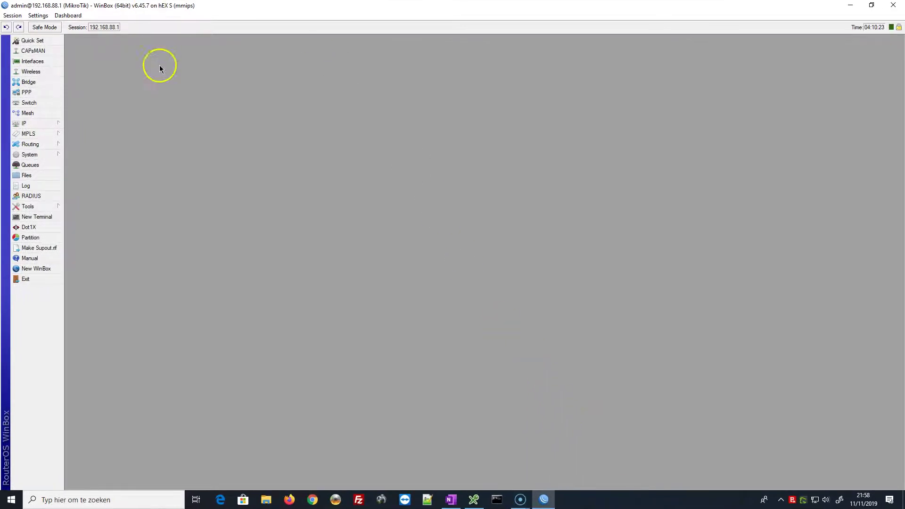
Examine the router's interfaces and the LAN and WAN assignments in the interface list
click(32, 61)
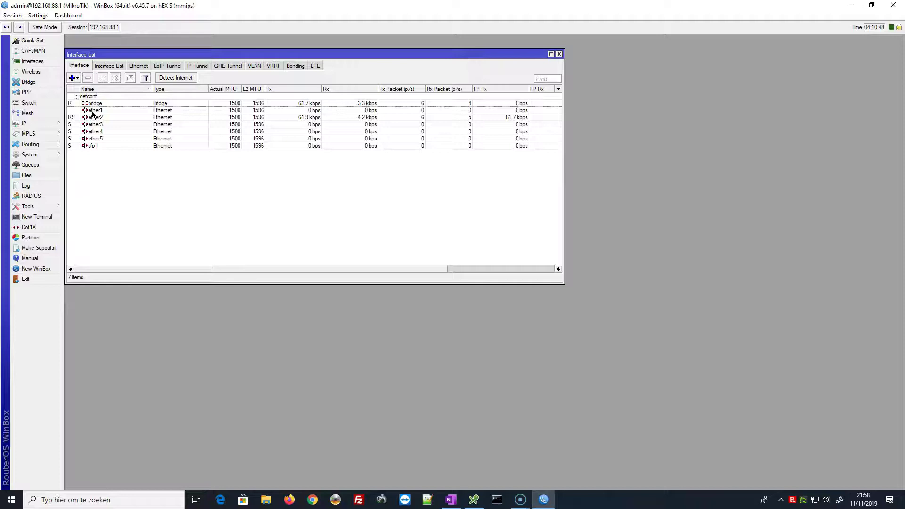
click(111, 117)
click(109, 66)
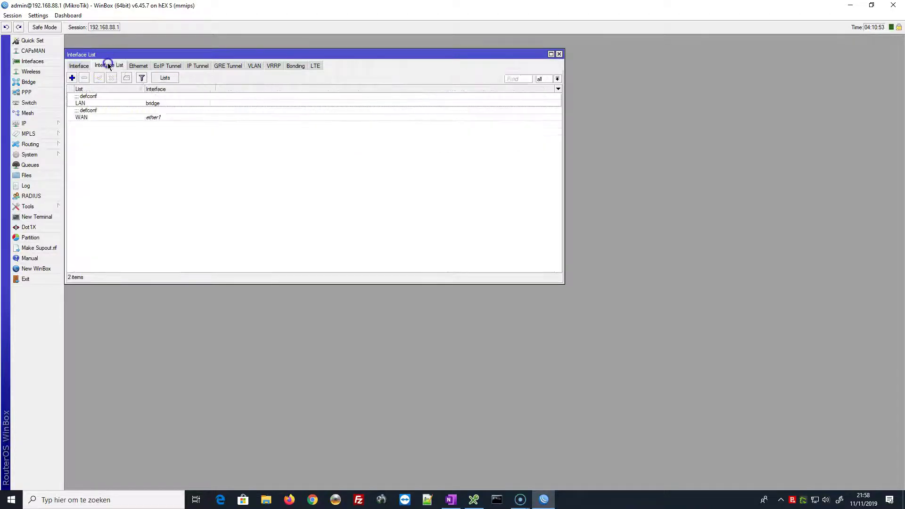
click(108, 65)
click(559, 54)
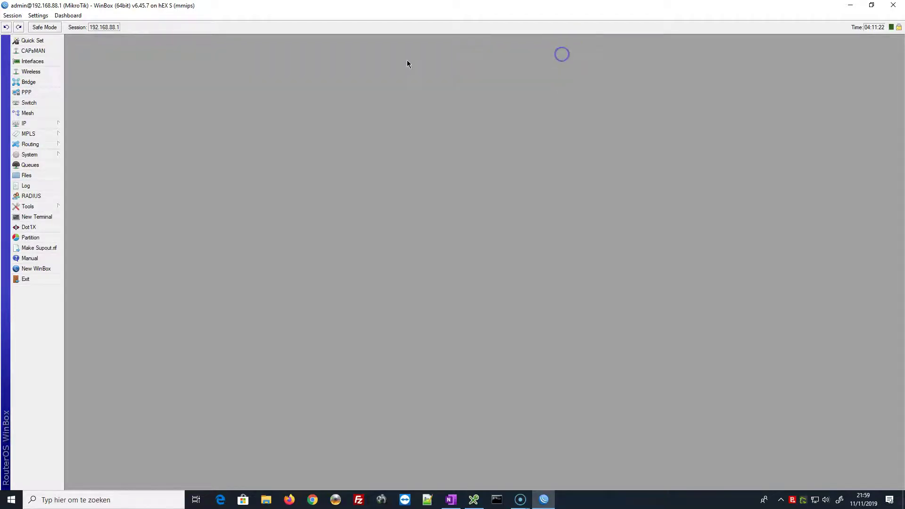
Inspect the router's default bridge and the ports assigned to it
click(29, 82)
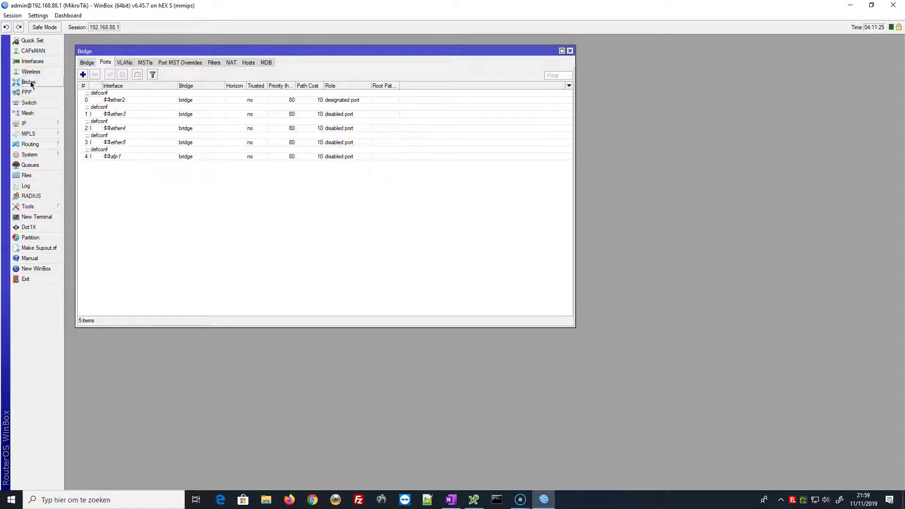
click(86, 62)
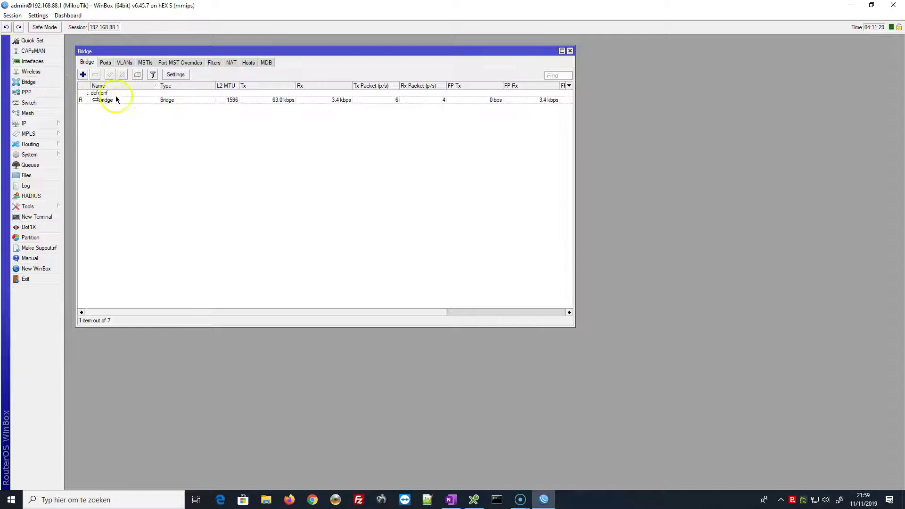
click(105, 63)
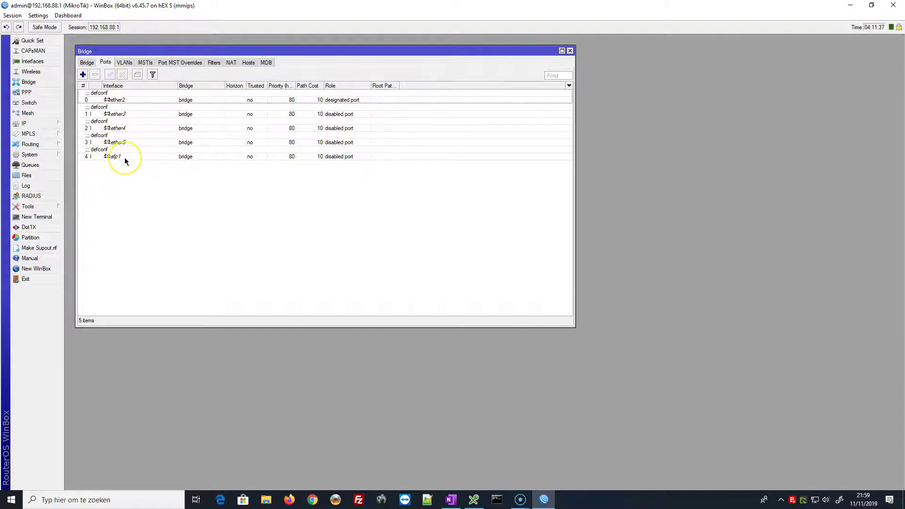
click(87, 62)
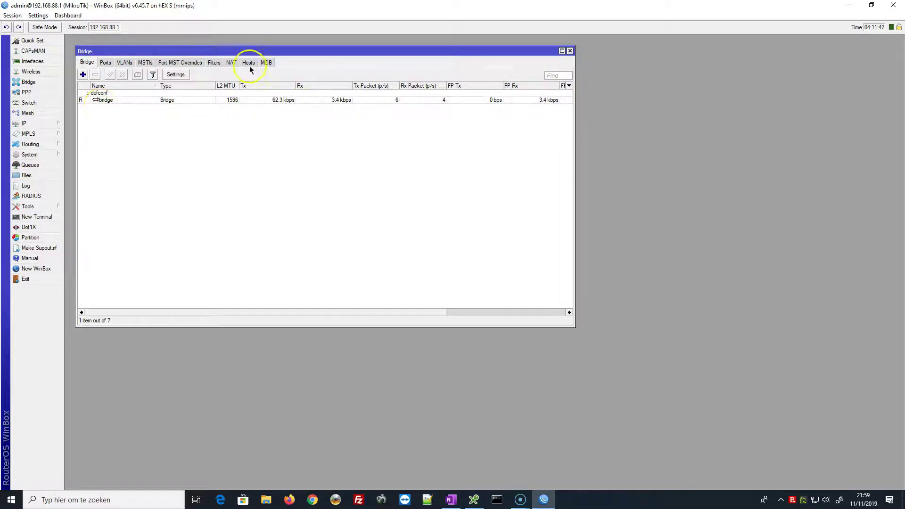
click(571, 51)
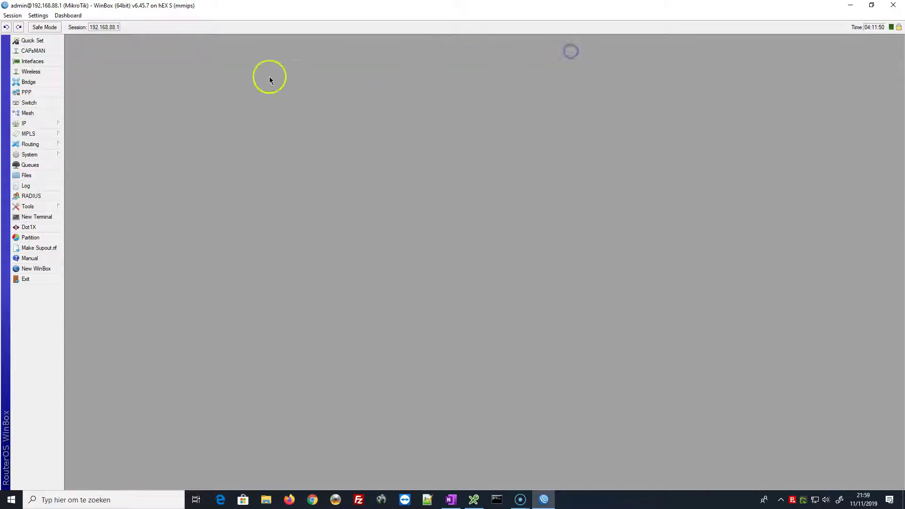
Examine the router's IP address list and the firewall's NAT rule, filter rules and connections
click(35, 121)
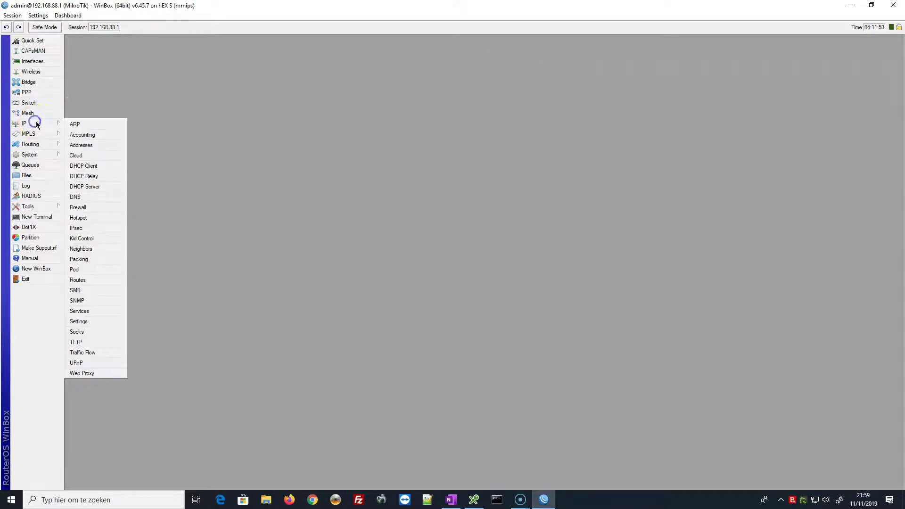
click(95, 145)
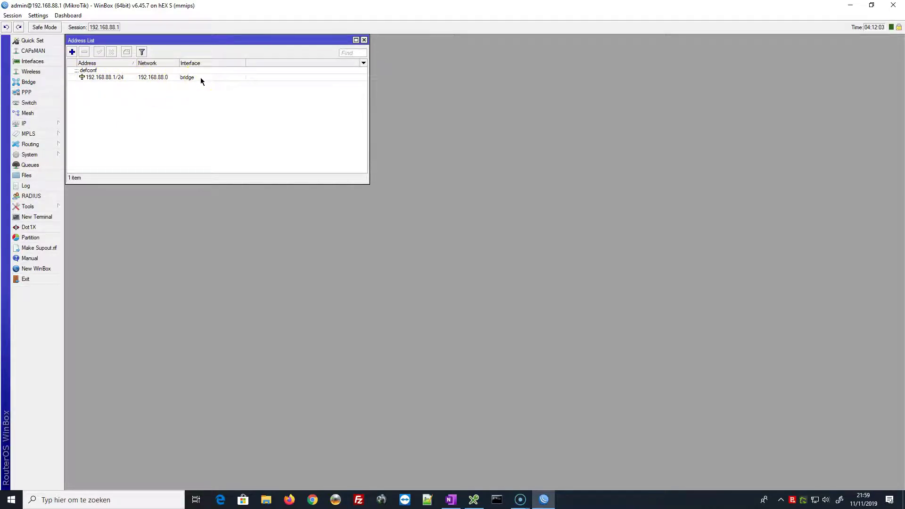
click(41, 125)
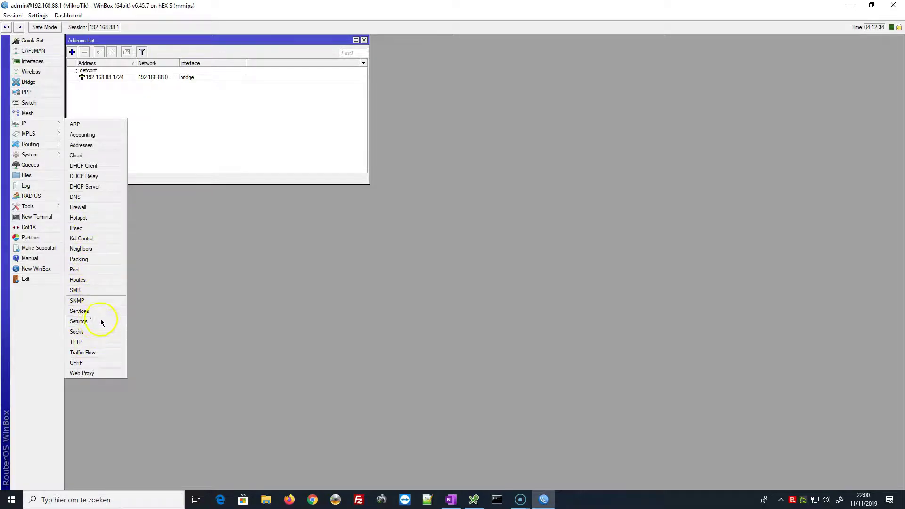
click(89, 208)
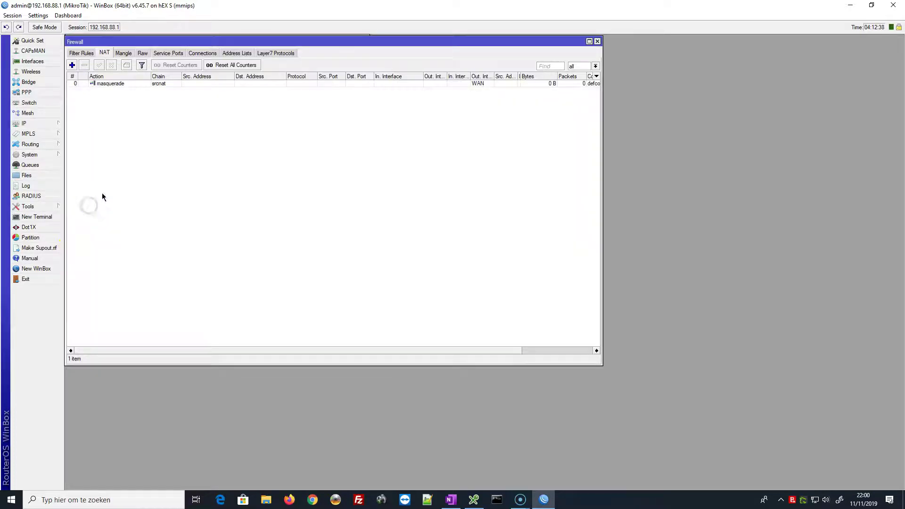
click(80, 53)
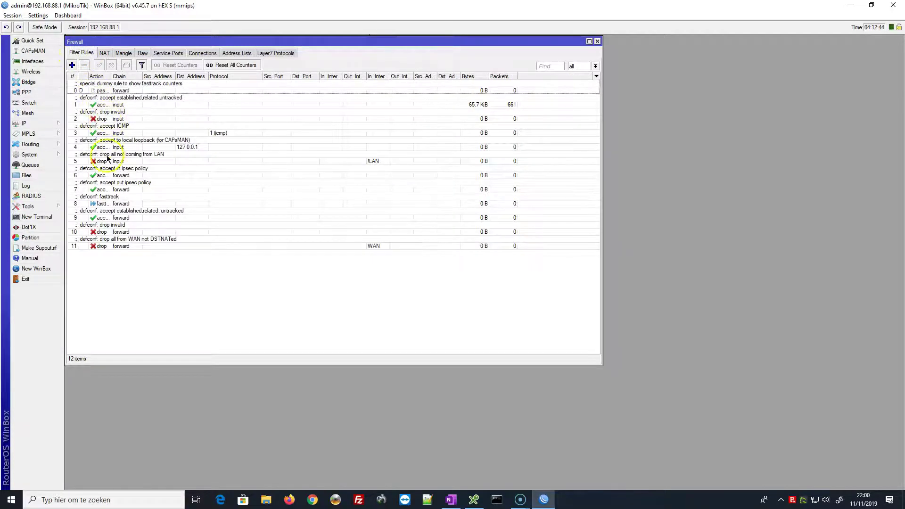
click(82, 244)
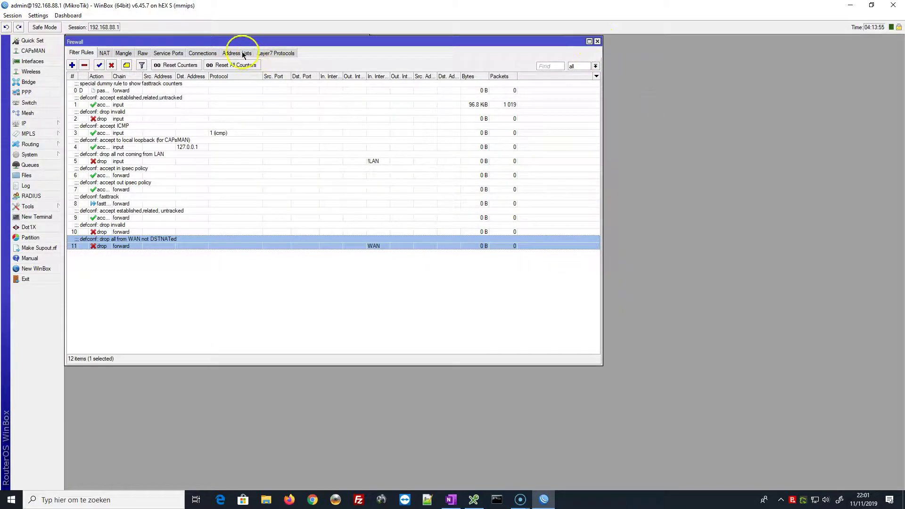
click(203, 54)
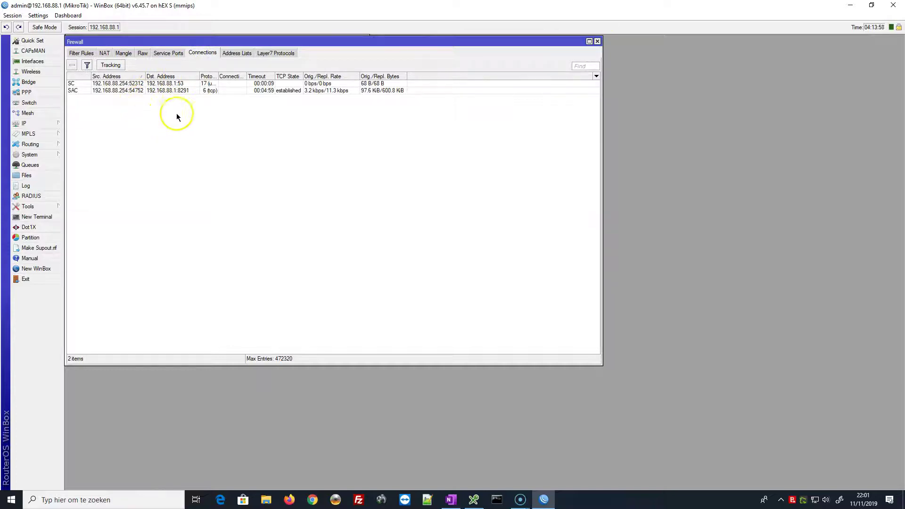
click(597, 41)
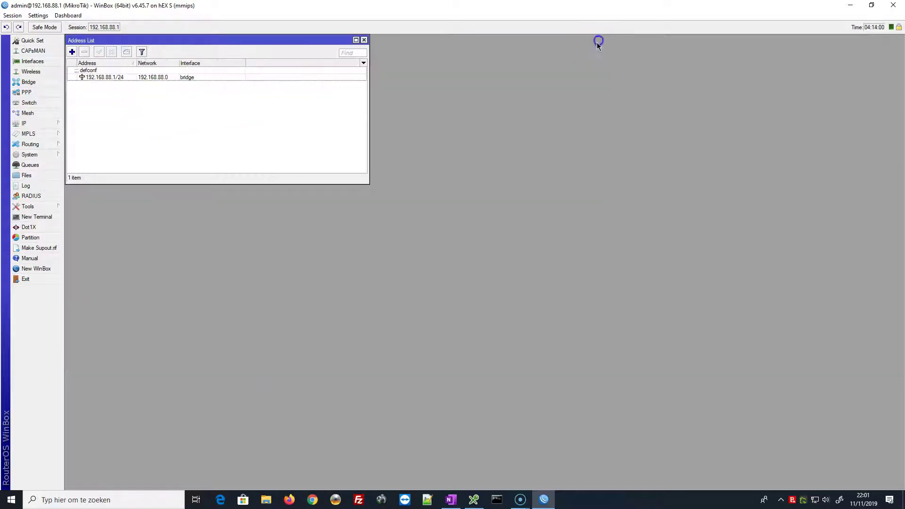
click(364, 41)
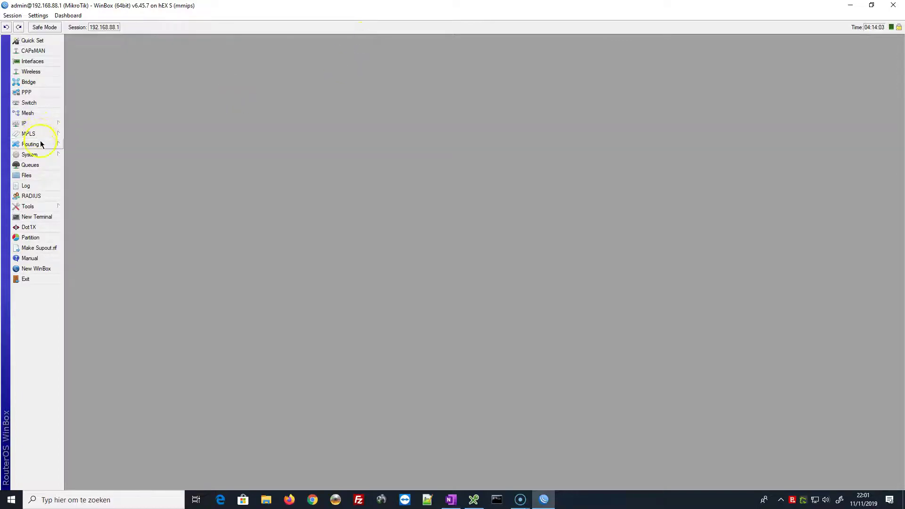
Set the router's system identity to R1
click(27, 156)
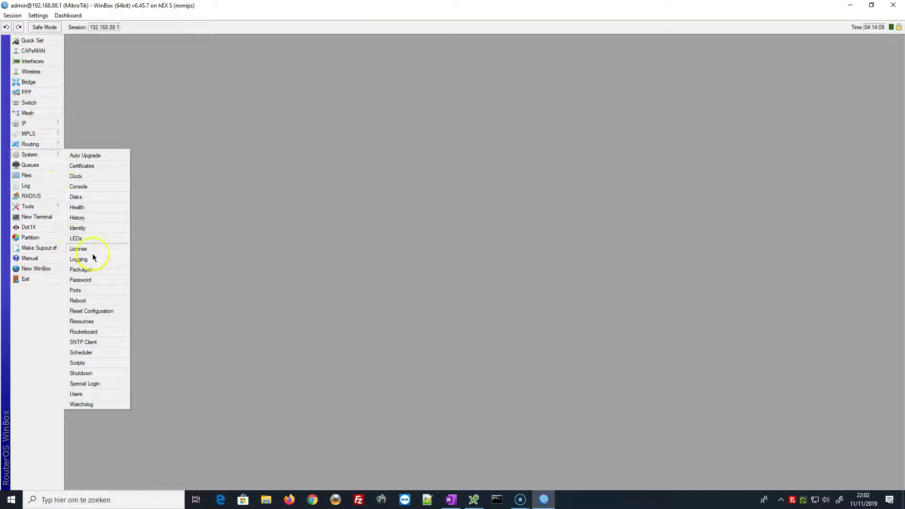
click(95, 228)
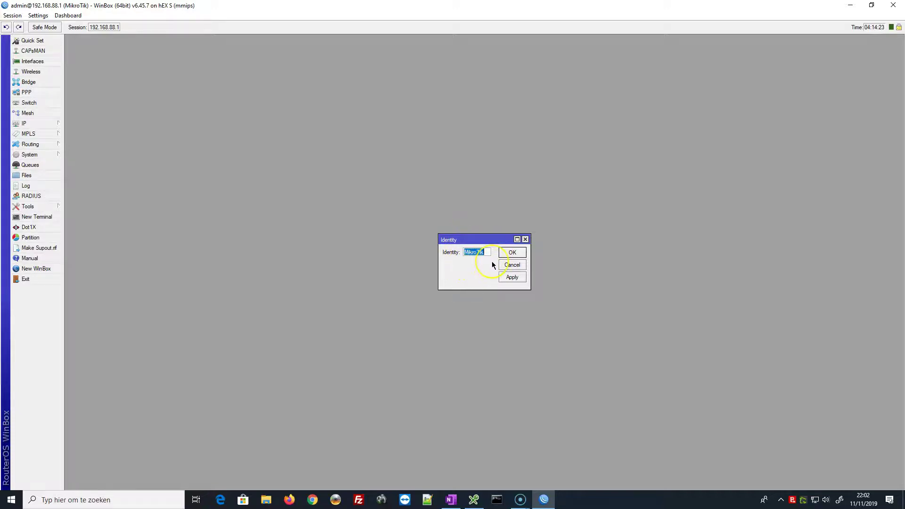
text(R1)
click(512, 277)
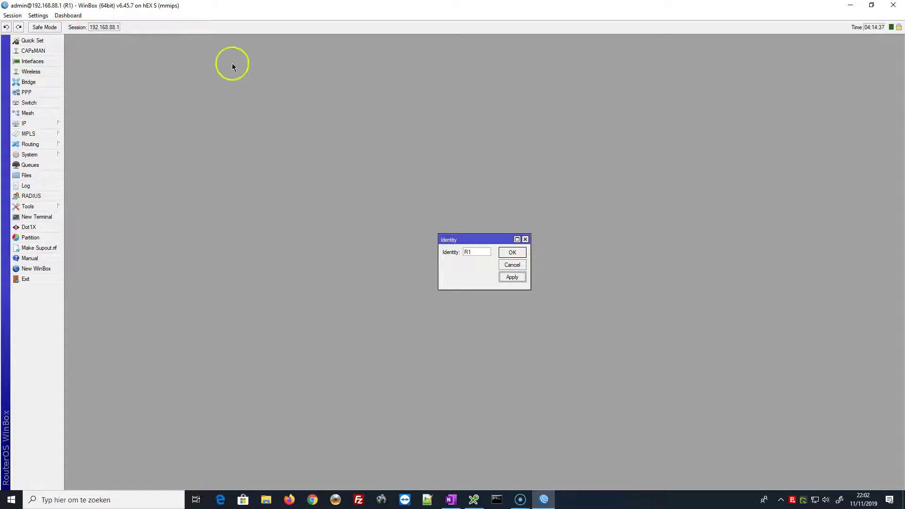
click(512, 254)
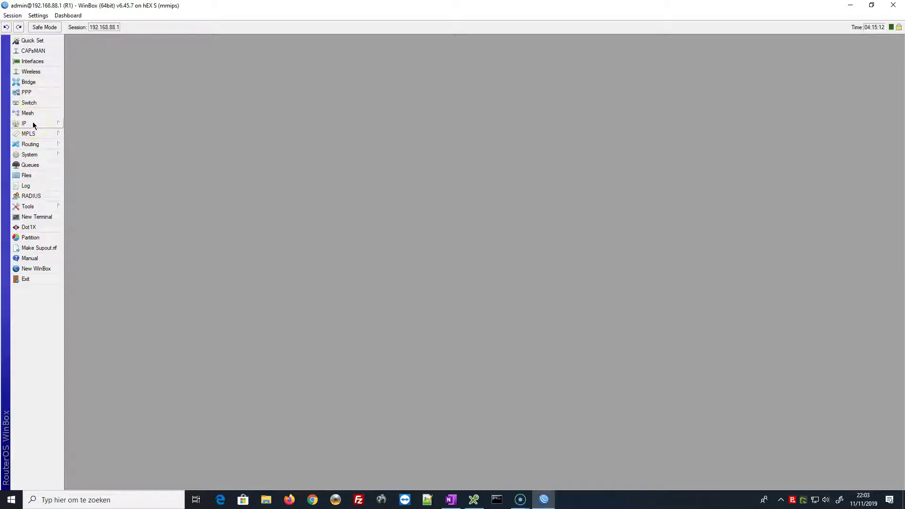
Examine the router's system resources and its voltage and temperature health readings
click(33, 154)
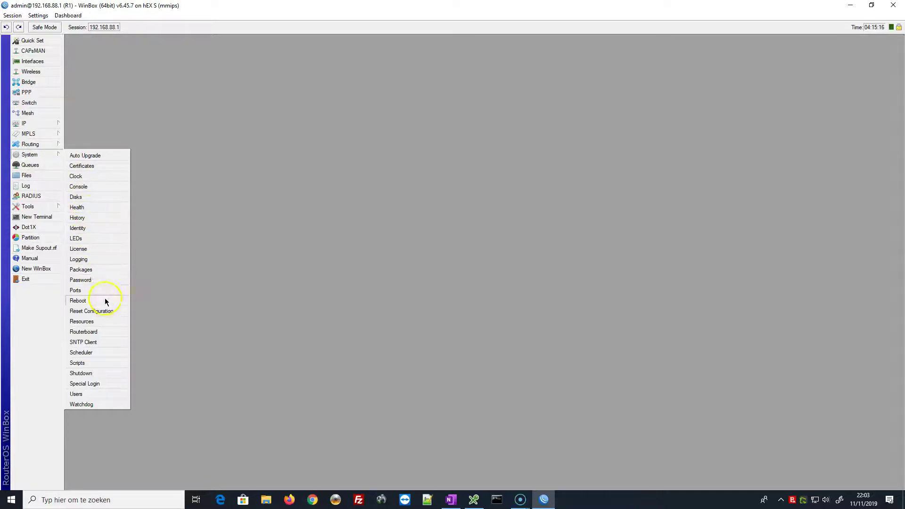
click(105, 323)
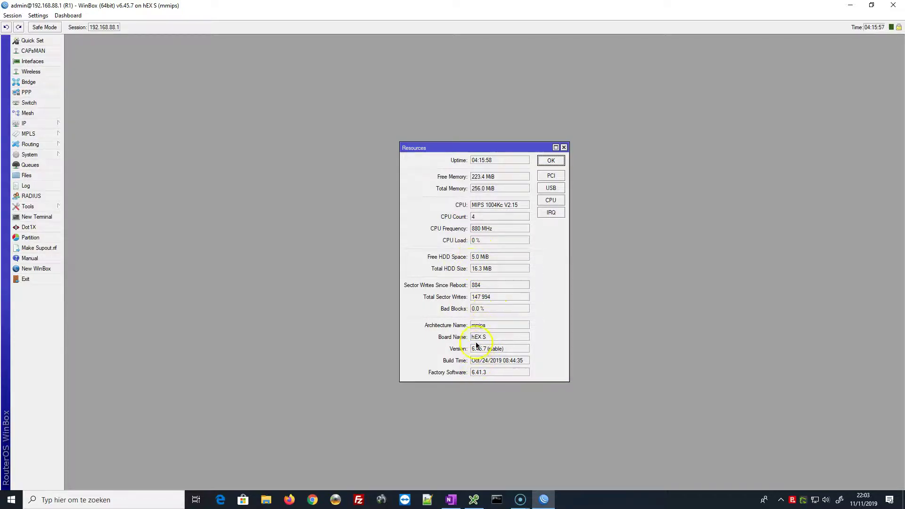
click(555, 158)
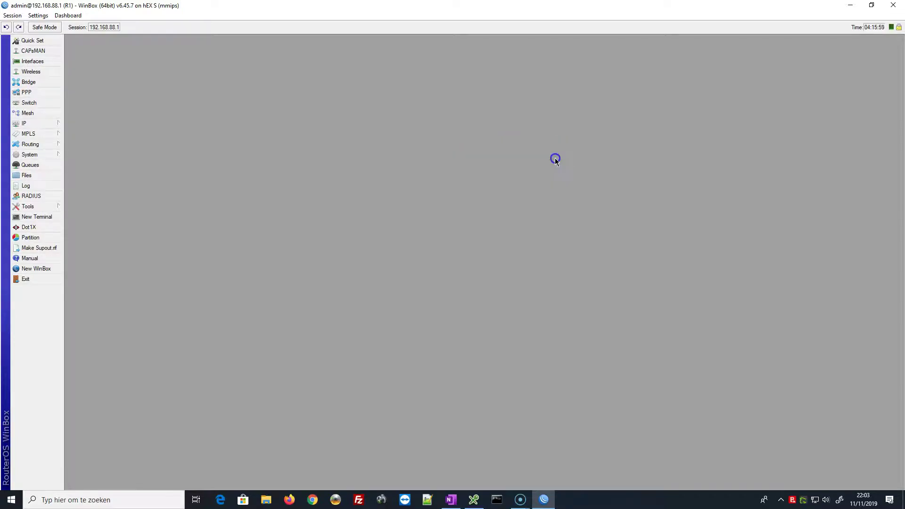
click(45, 155)
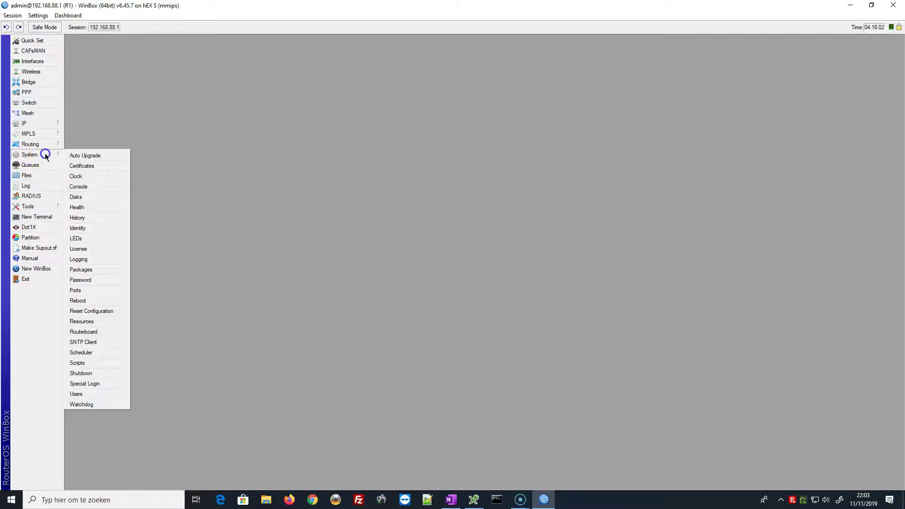
click(92, 208)
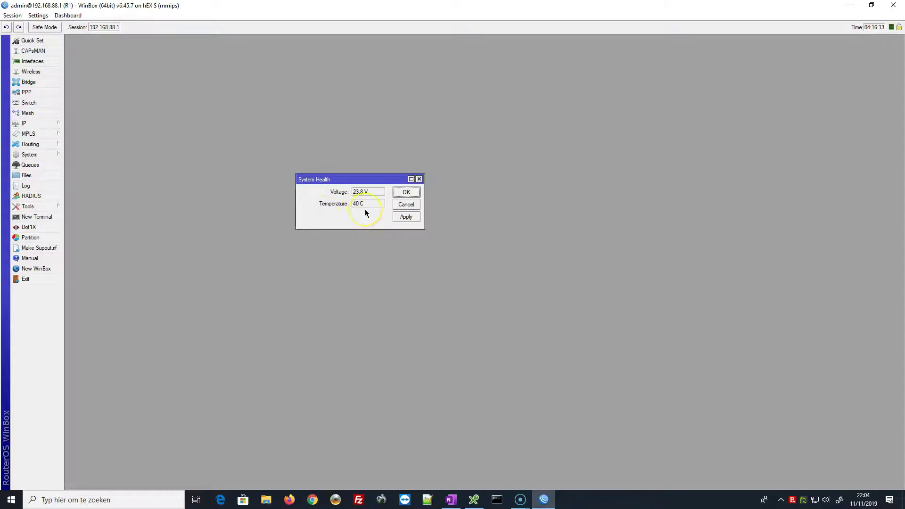
click(406, 191)
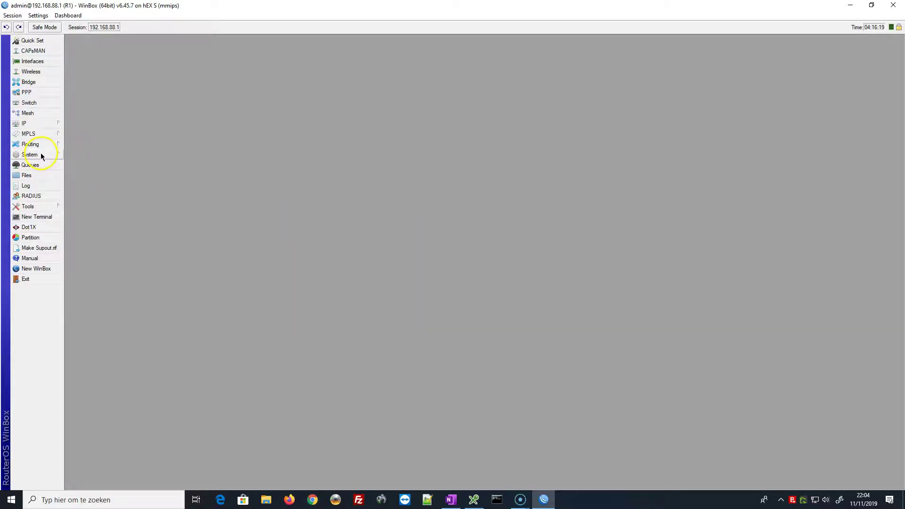
Look over the router's available tools and view a new terminal session, closing it when done
click(25, 207)
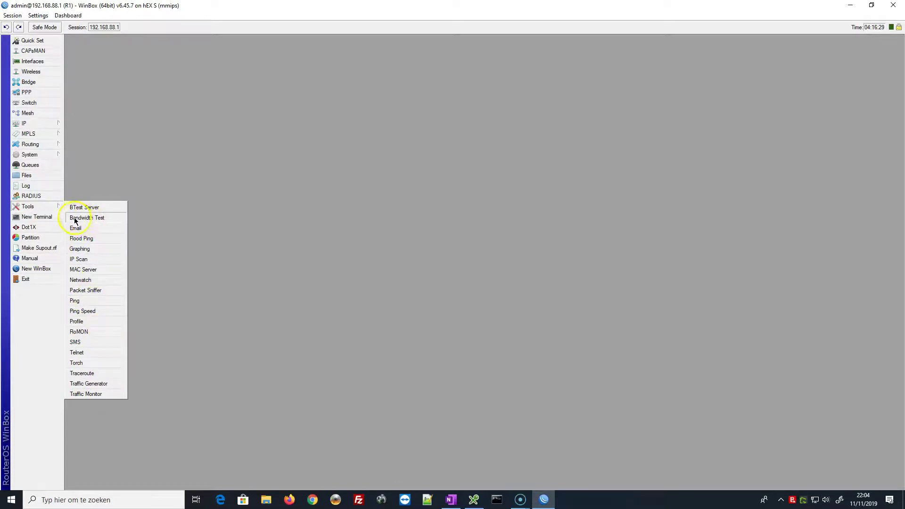
click(107, 230)
click(149, 355)
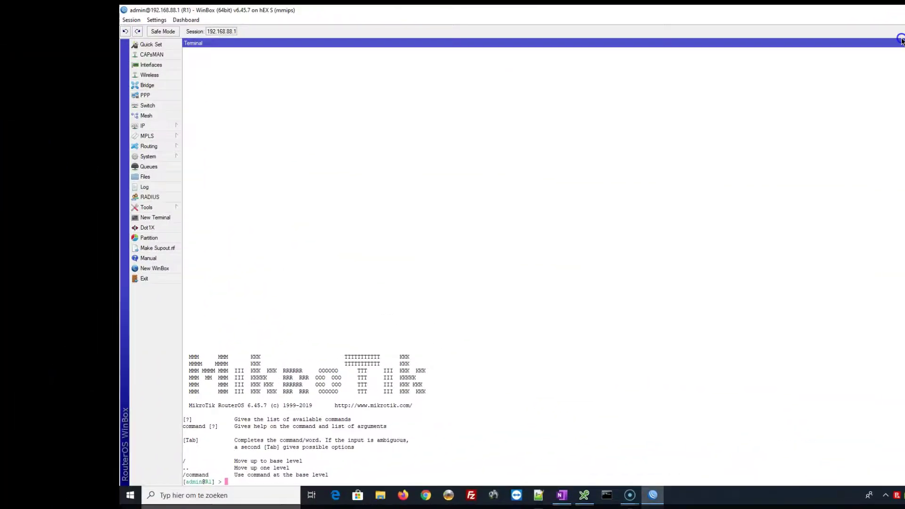
click(775, 164)
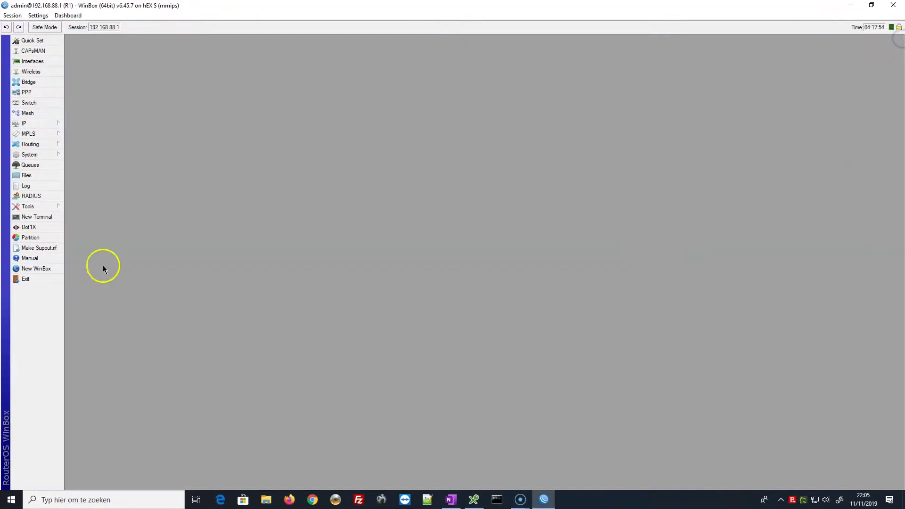
Reset the router's configuration with No Default Configuration enabled, and tick off practice item 4 in OneNote
click(31, 155)
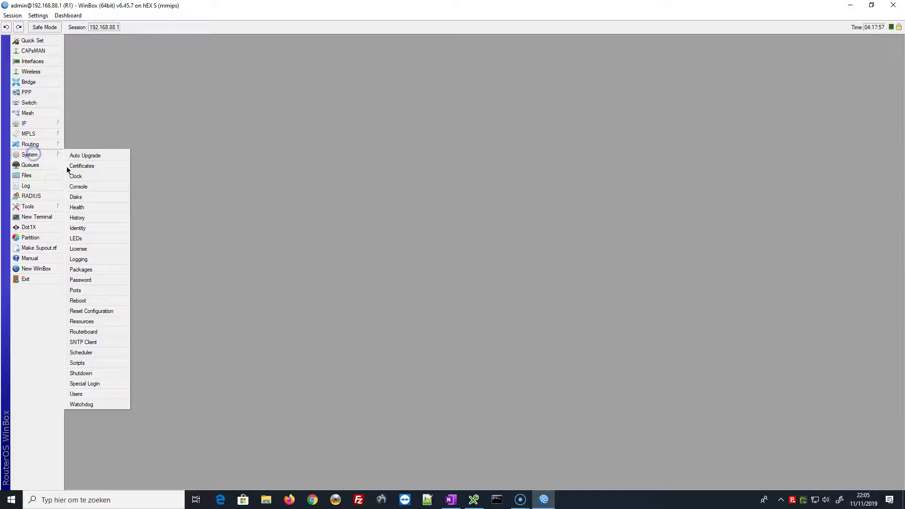
click(100, 311)
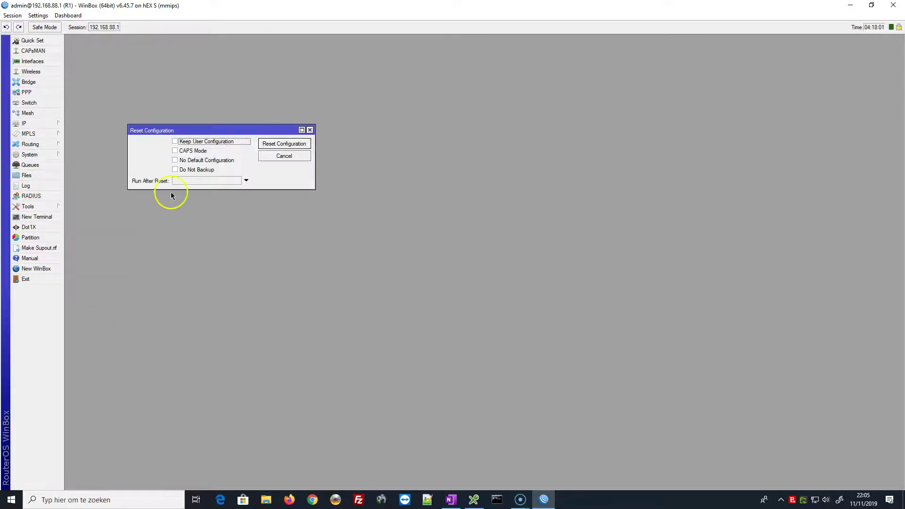
click(175, 160)
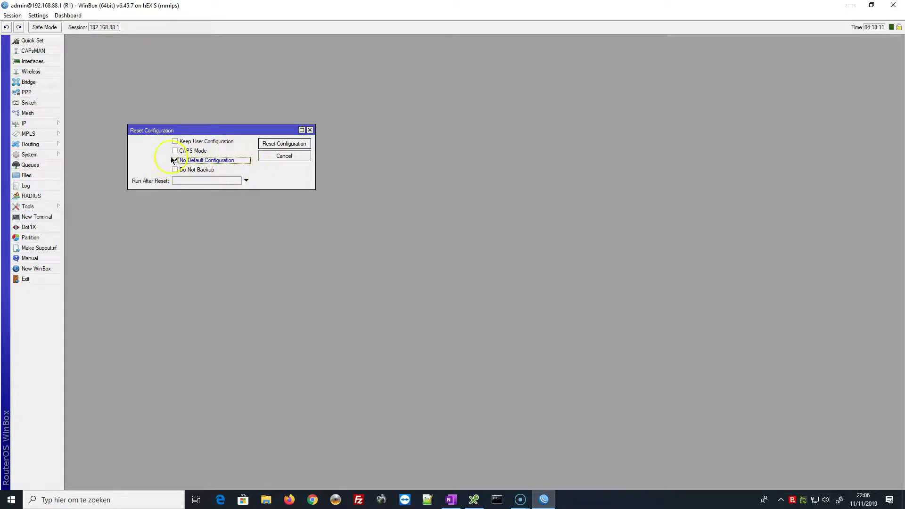
click(287, 144)
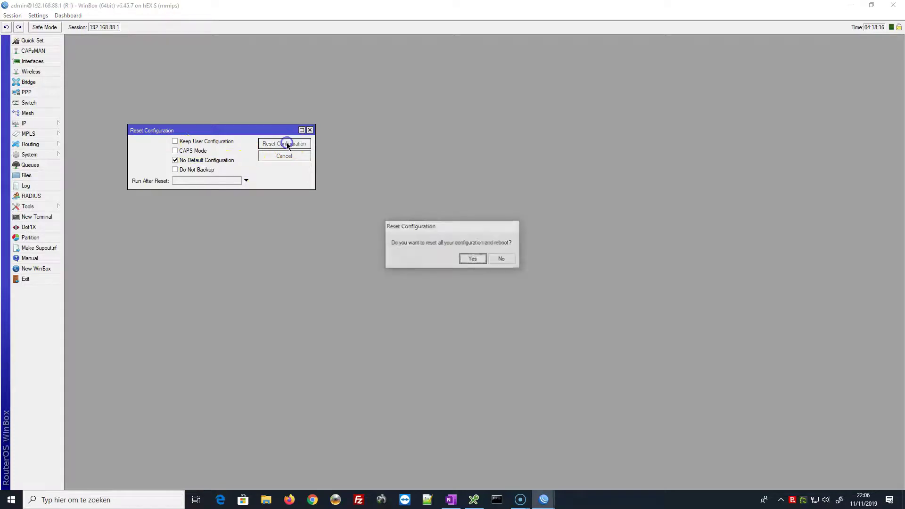
click(472, 259)
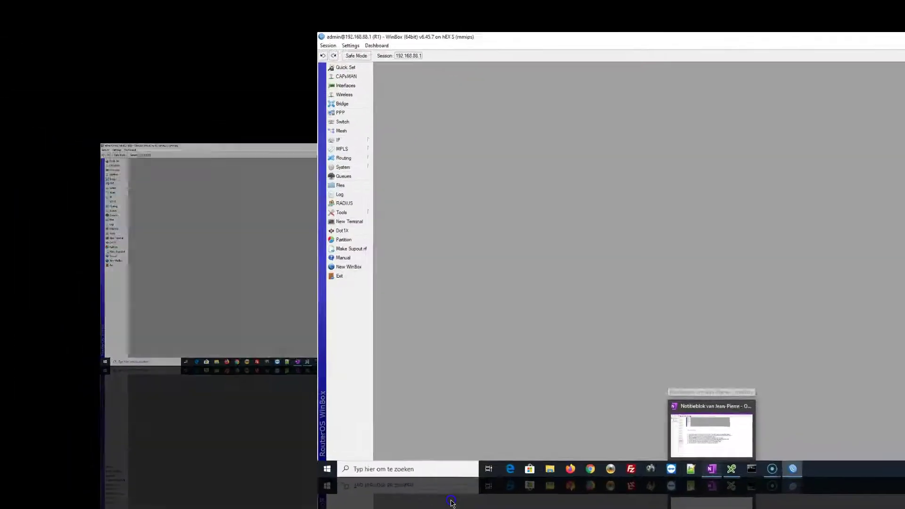
click(712, 469)
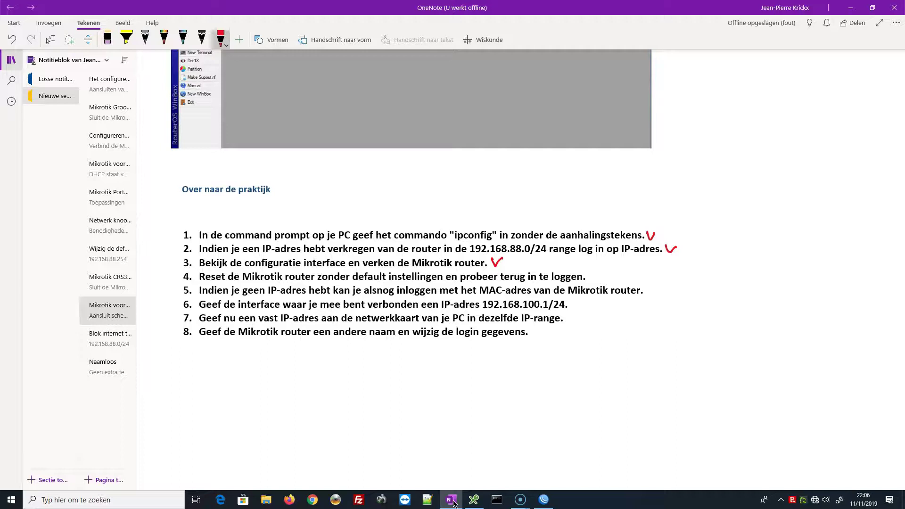
drag(589, 276, 601, 273)
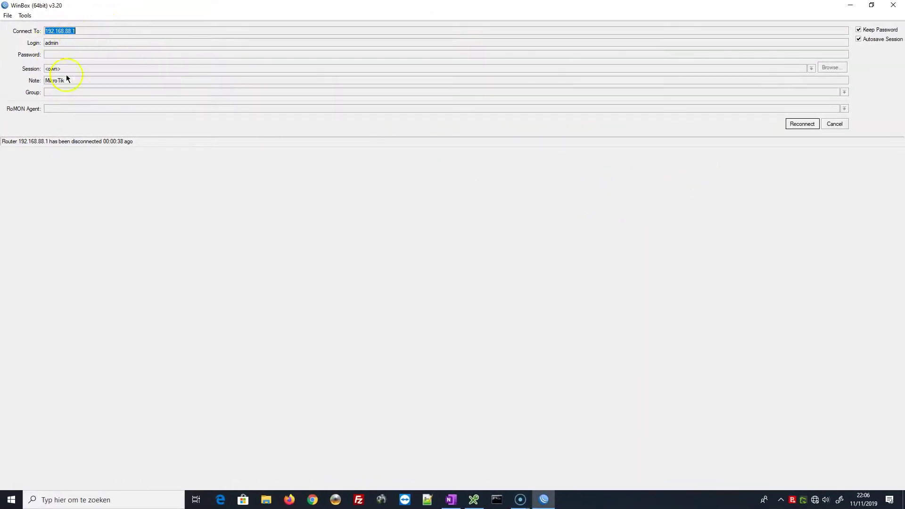
Cancel the WinBox reconnection and try to log in to the router using its MAC address from the neighbors list
click(840, 125)
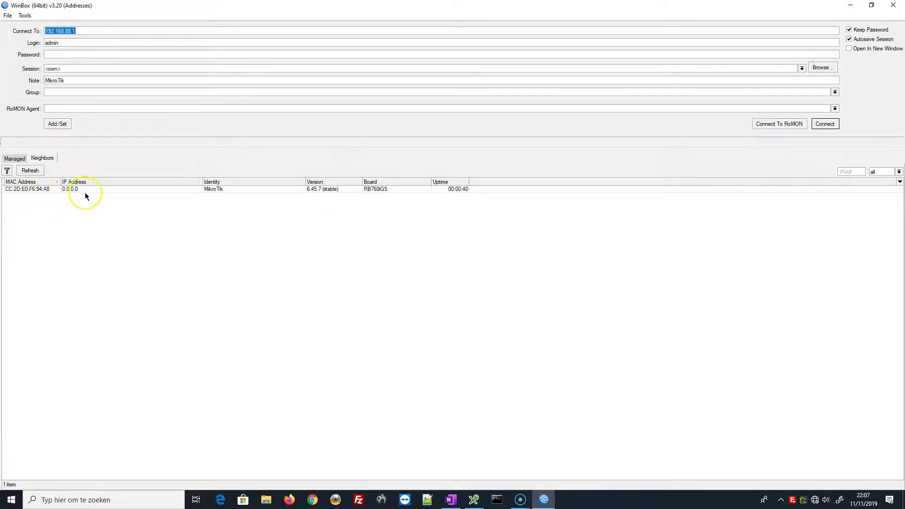
click(30, 187)
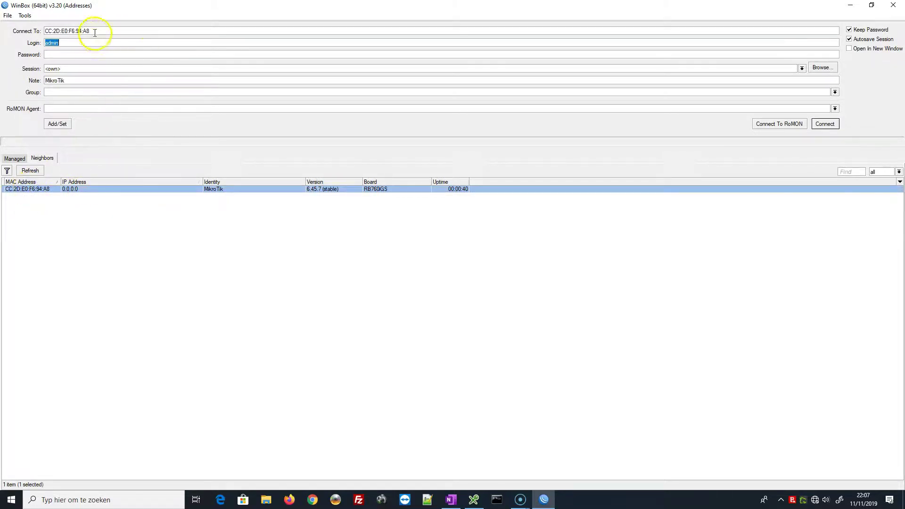
click(824, 124)
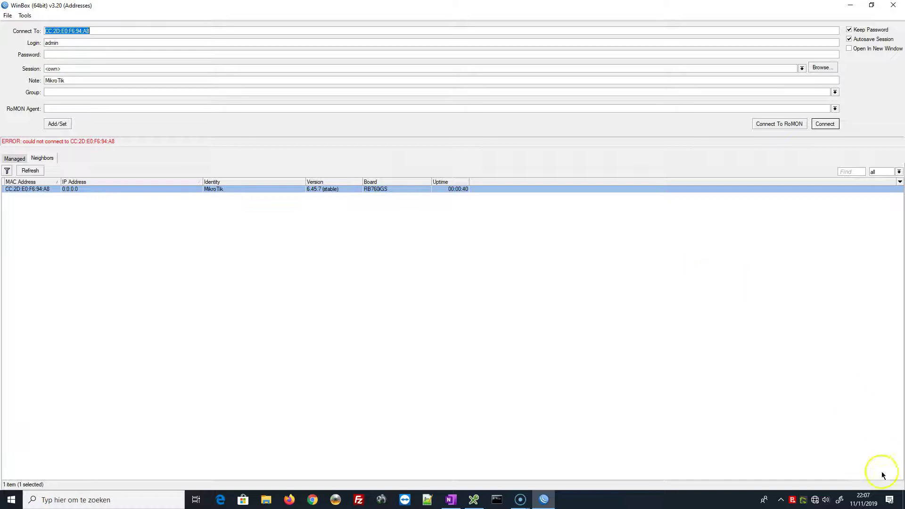
Open the Internet Protocol version 4 properties of the Ethernet 2 onboard lan adapter in the Windows network settings
right_click(811, 498)
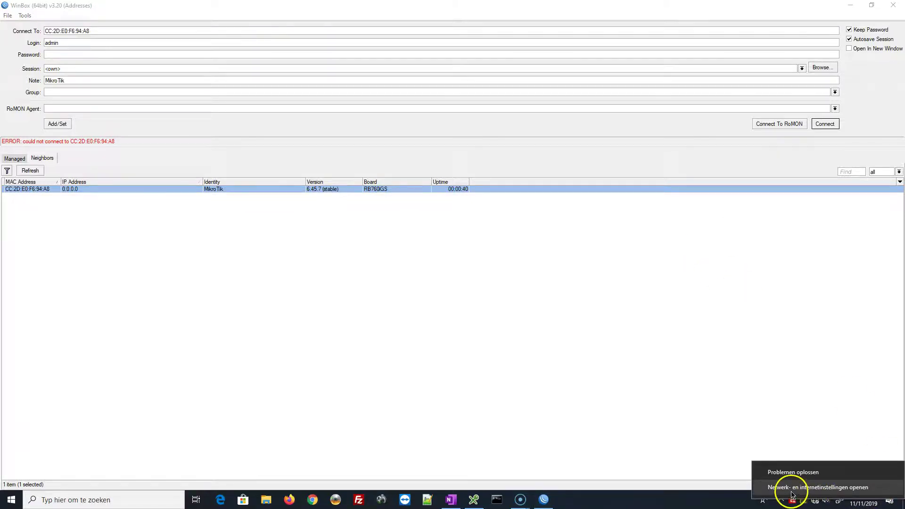
click(839, 488)
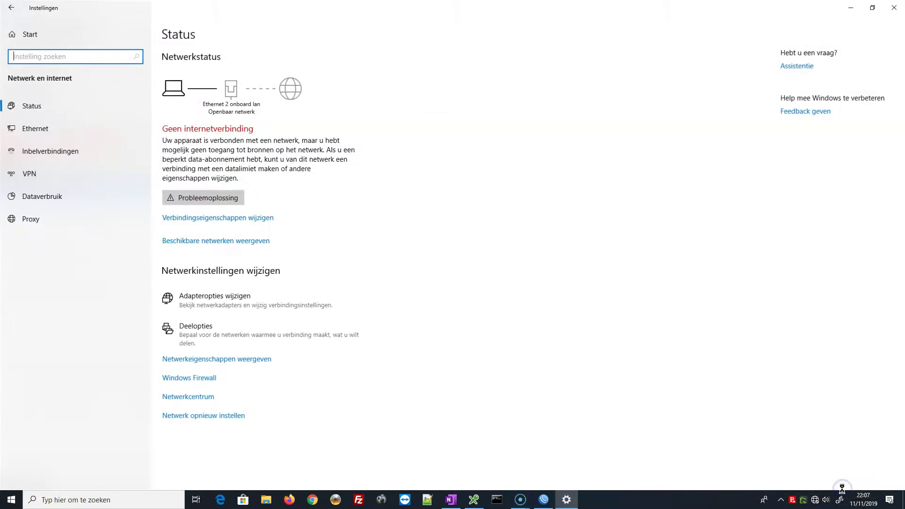
click(218, 297)
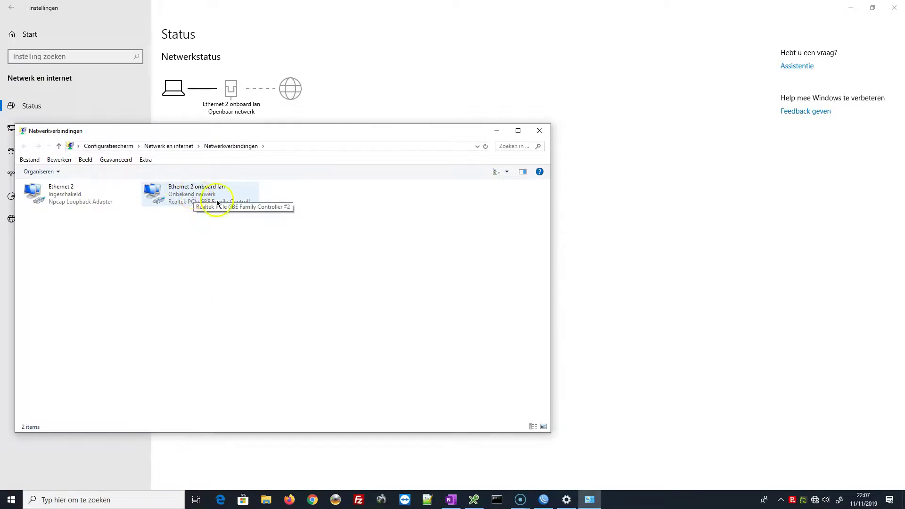
double_click(203, 196)
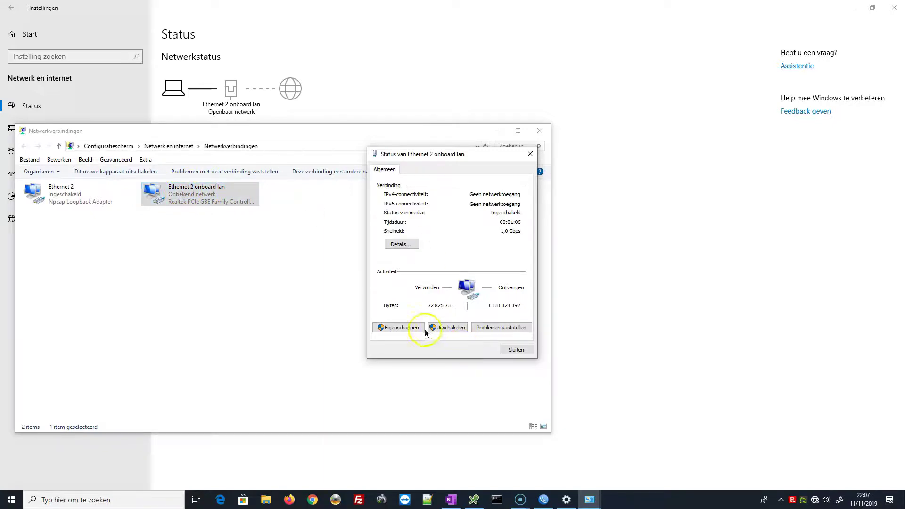
click(405, 329)
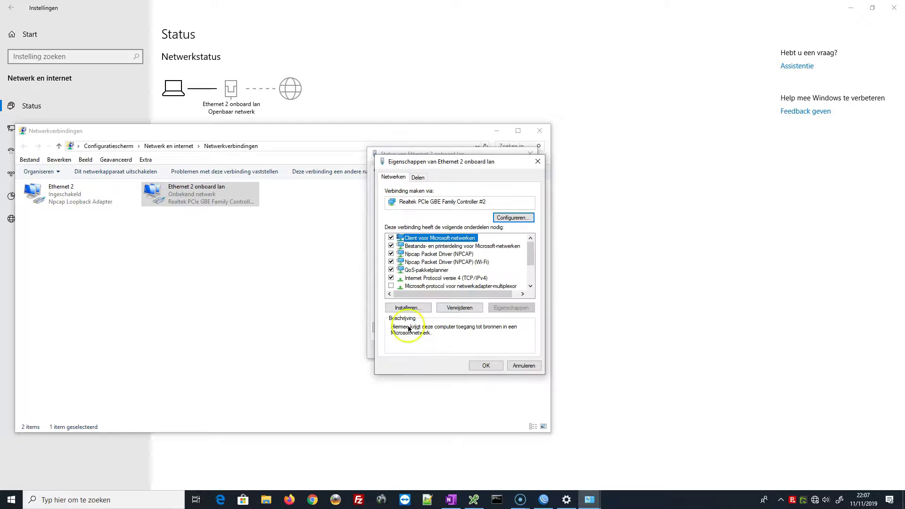
double_click(469, 278)
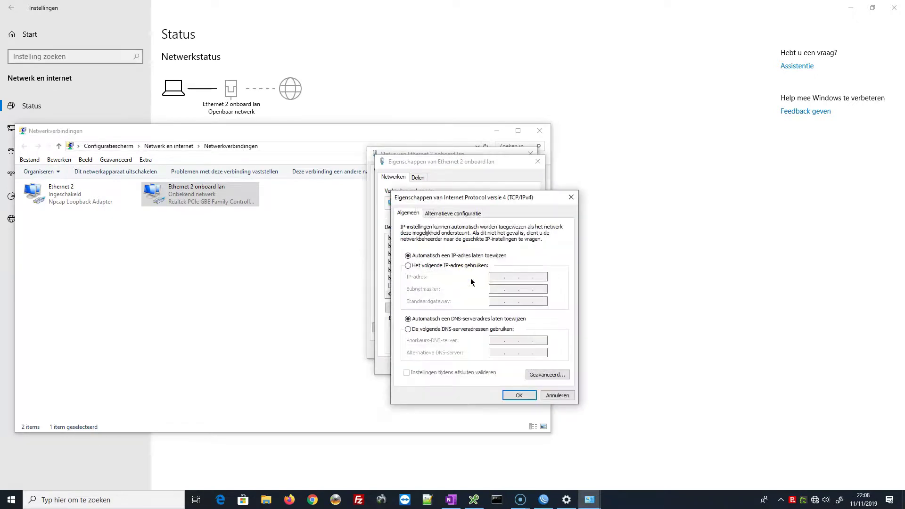
Give the adapter the static IP address 192.168.100.1 with its subnet mask, apply the change and close the network settings
click(408, 266)
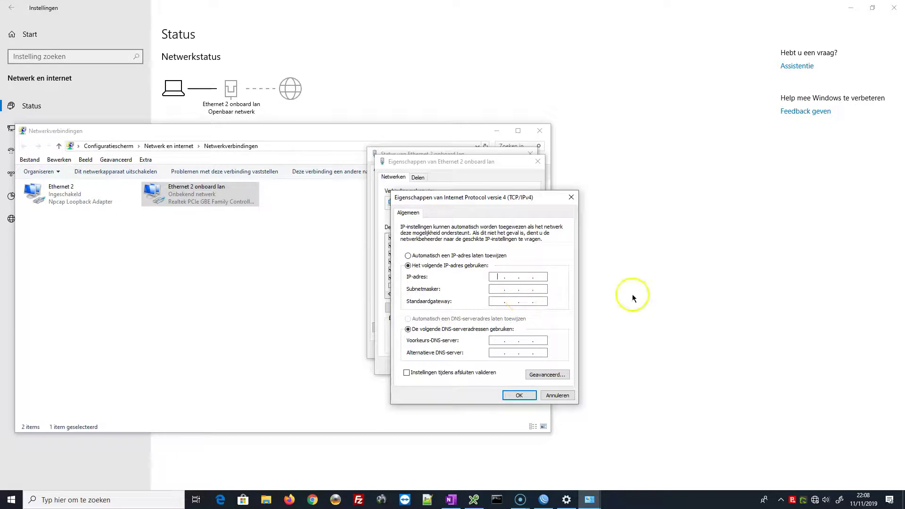
text(192 . 168 . 100 . 1)
click(496, 288)
click(519, 395)
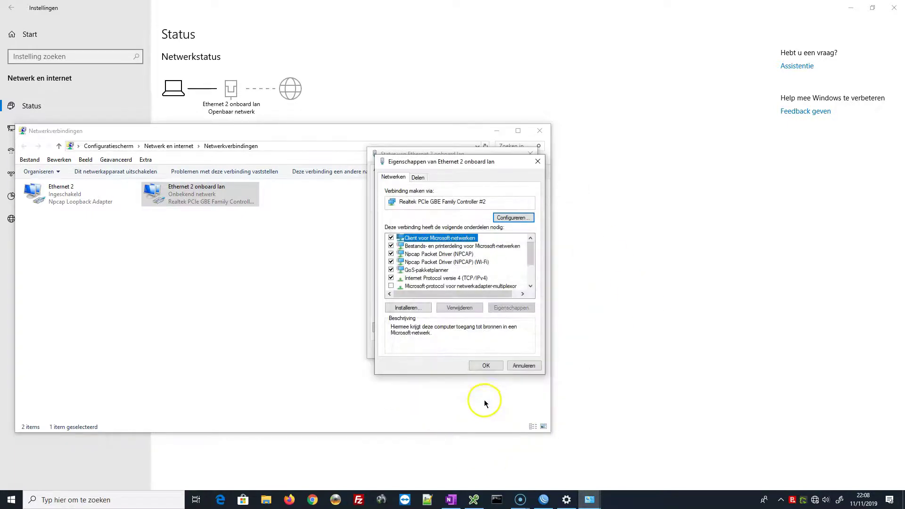
click(488, 365)
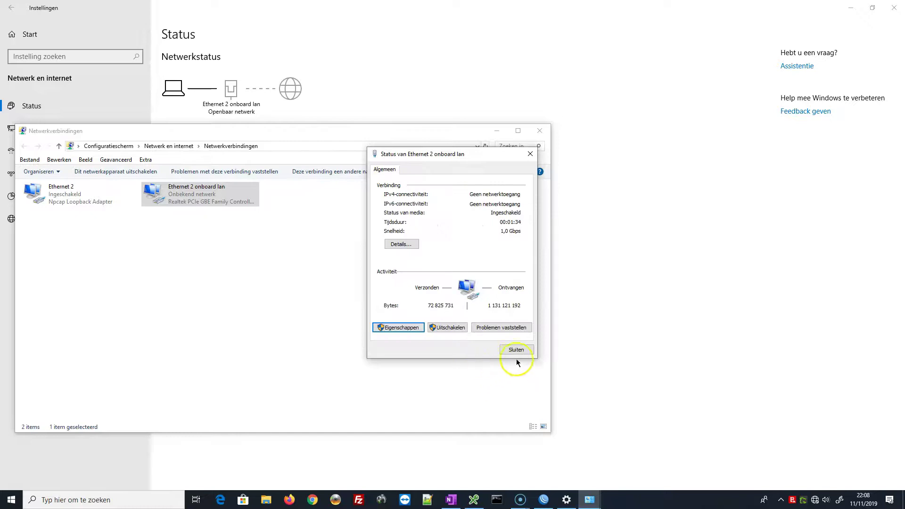
click(517, 350)
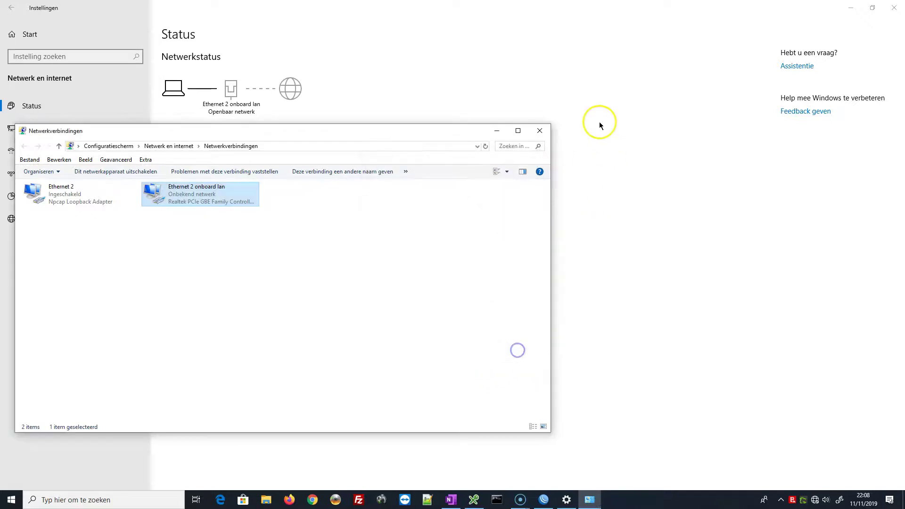
click(540, 131)
click(894, 8)
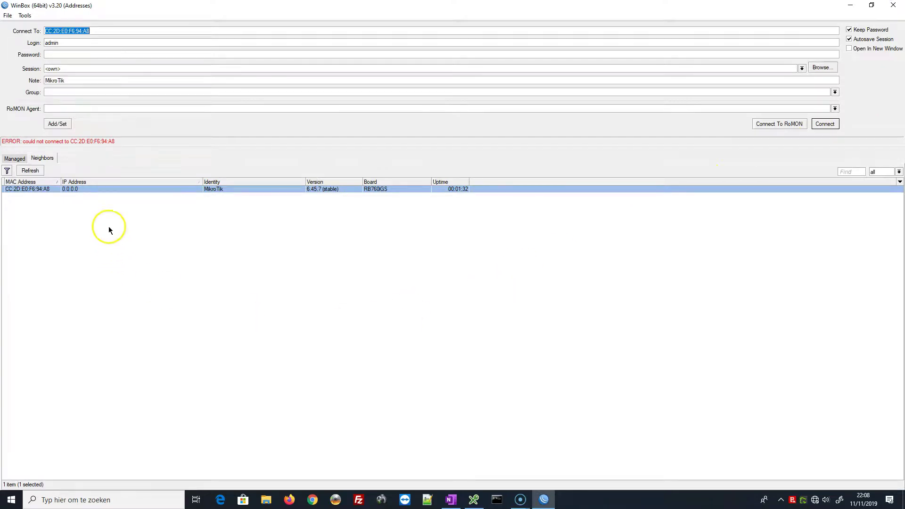
Connect to the router by its MAC address in WinBox, close the file list and maximize the session window
click(825, 123)
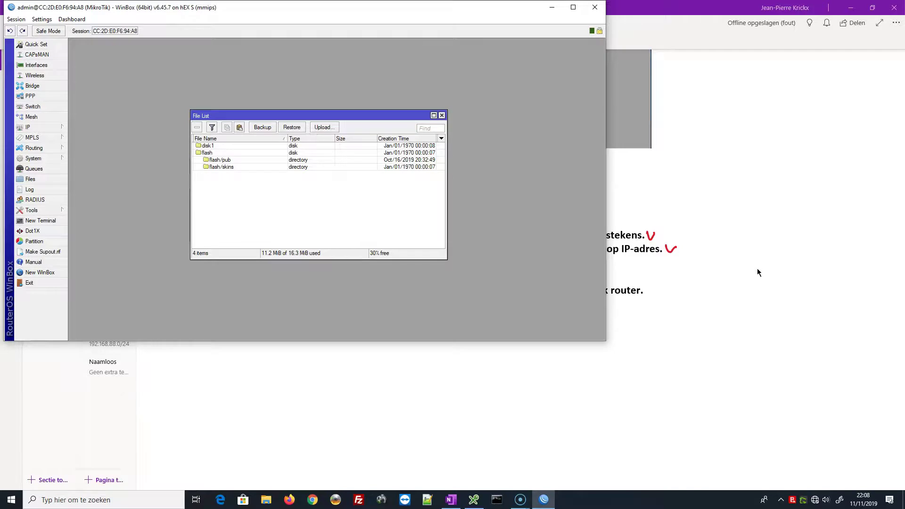
click(421, 128)
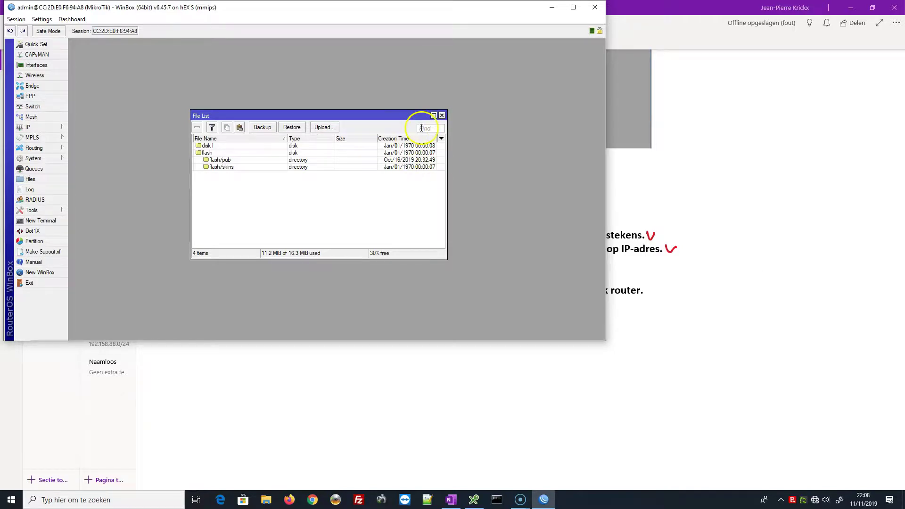
click(444, 116)
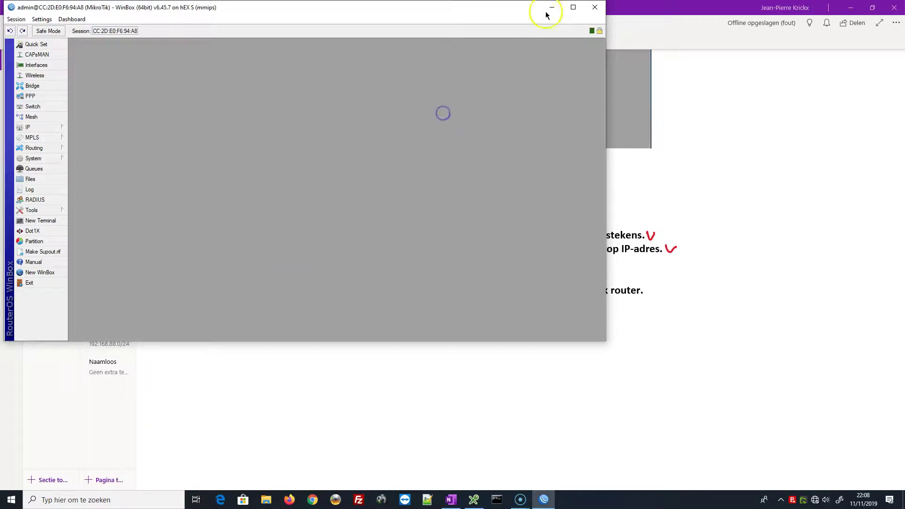
click(573, 7)
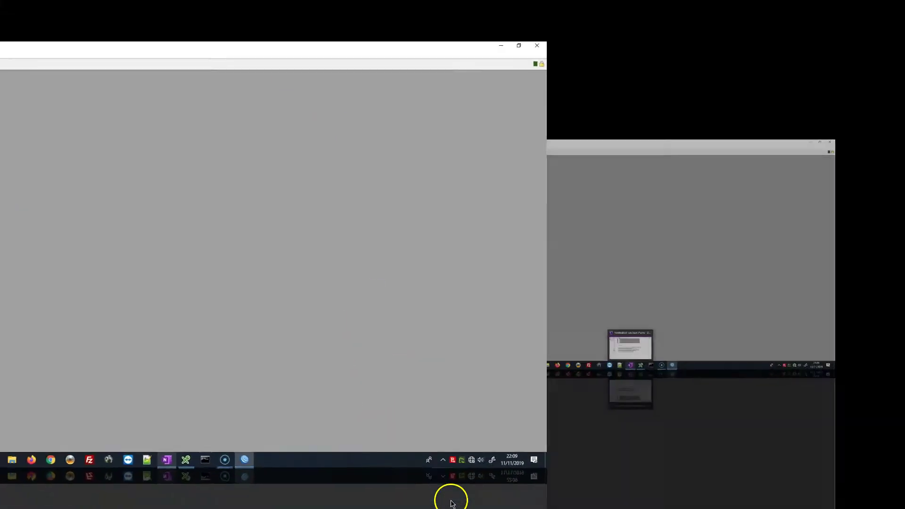
Tick off practice item 5 in OneNote and draw a red arrow pointing at item 6
click(631, 366)
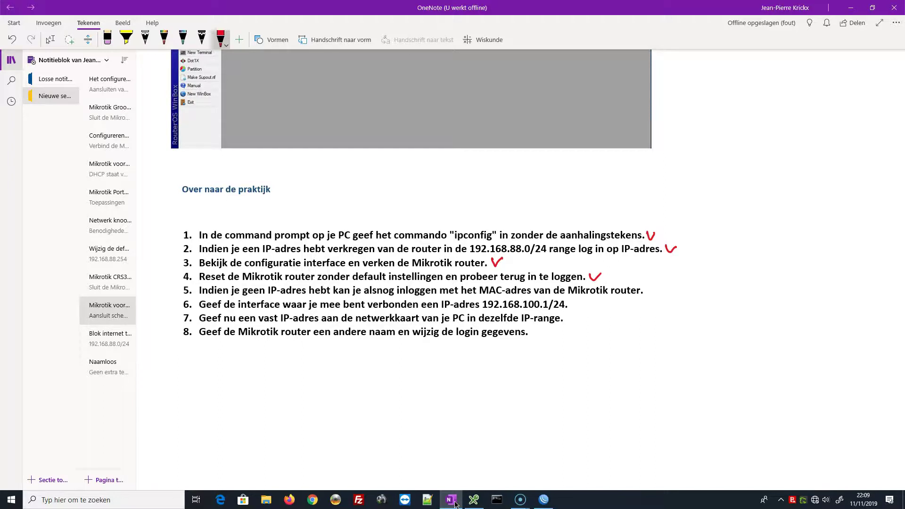
mouse_move(647, 288)
mouse_down()
mouse_move(651, 295)
mouse_move(658, 288)
mouse_up()
key(Escape)
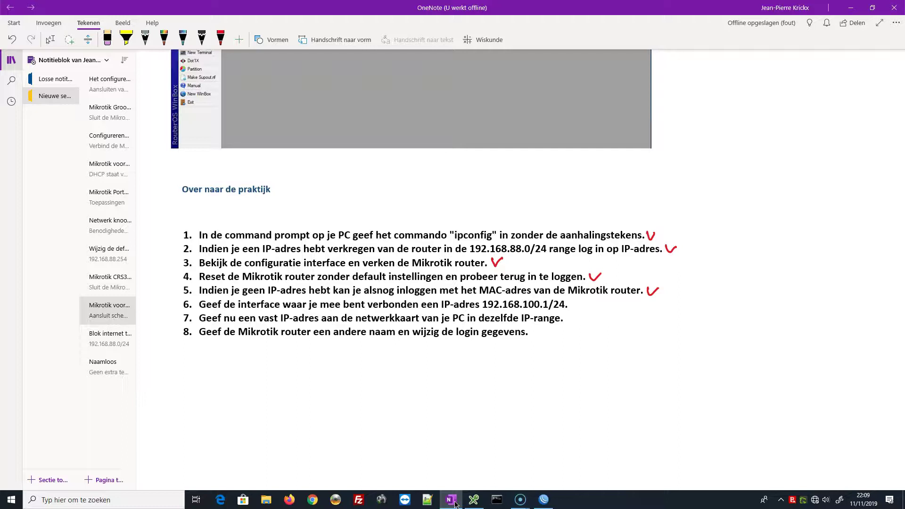
mouse_move(589, 308)
mouse_down()
mouse_move(572, 306)
mouse_move(581, 312)
mouse_up()
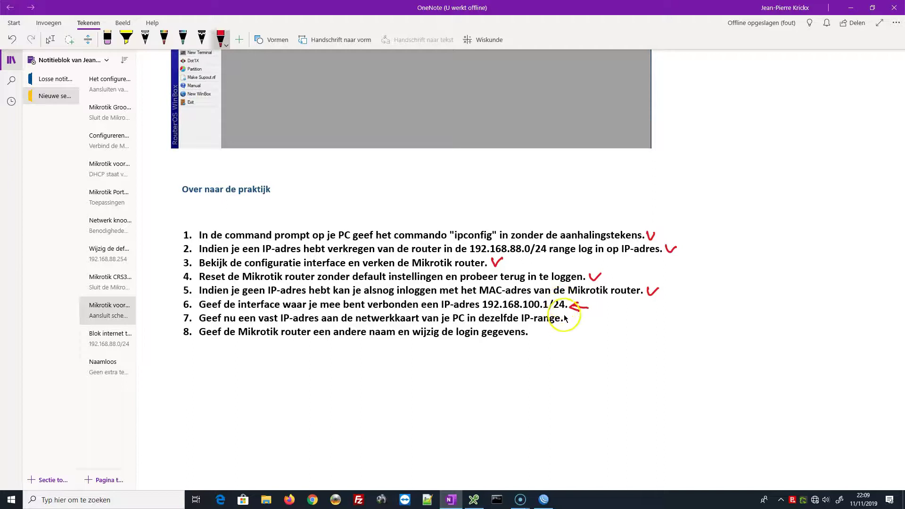
Reopen the Internet Protocol version 4 properties of the Ethernet 2 onboard lan adapter from the Windows network settings
right_click(816, 499)
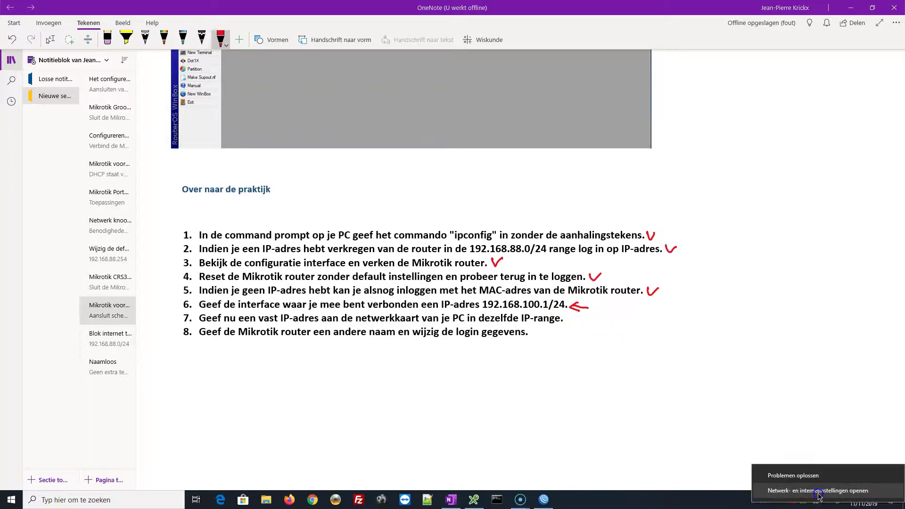
click(818, 495)
click(214, 297)
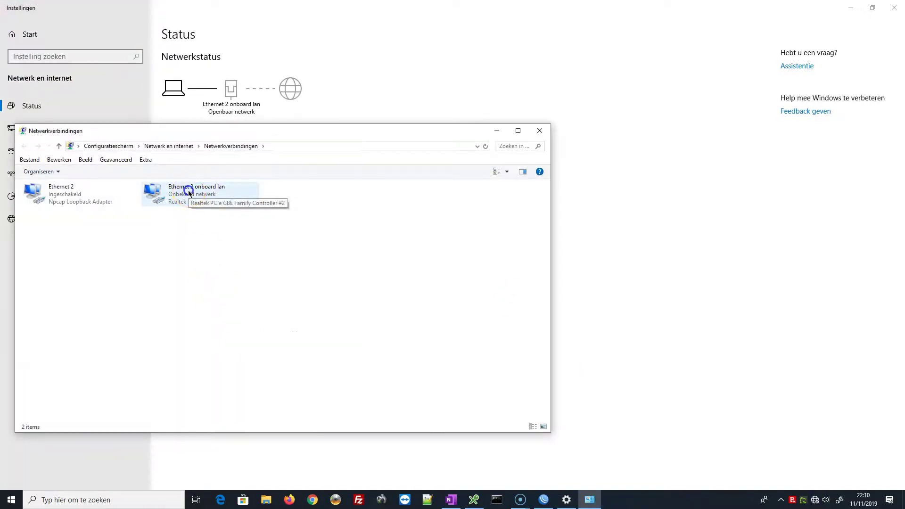
double_click(189, 200)
click(408, 330)
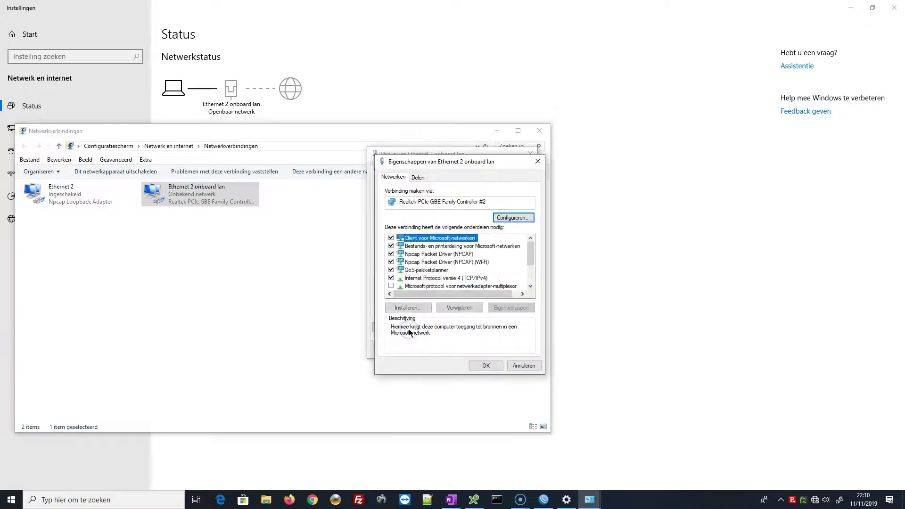
click(450, 279)
double_click(450, 279)
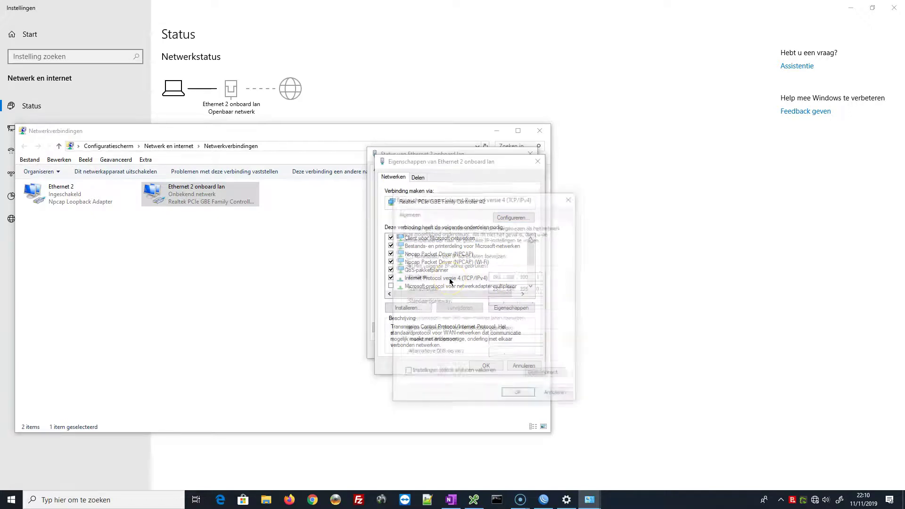
Change the last octet of the adapter's static 192.168.100 address, apply it and close the network settings
click(545, 277)
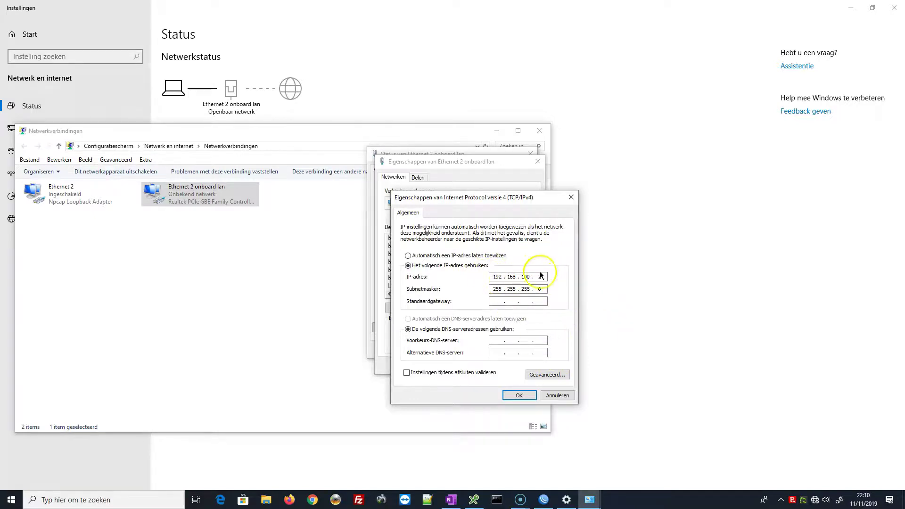
click(519, 395)
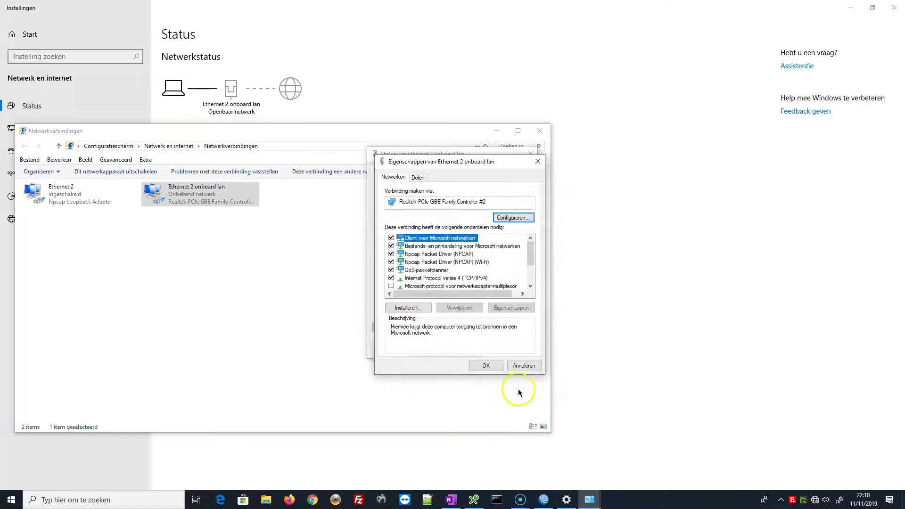
click(488, 364)
click(517, 348)
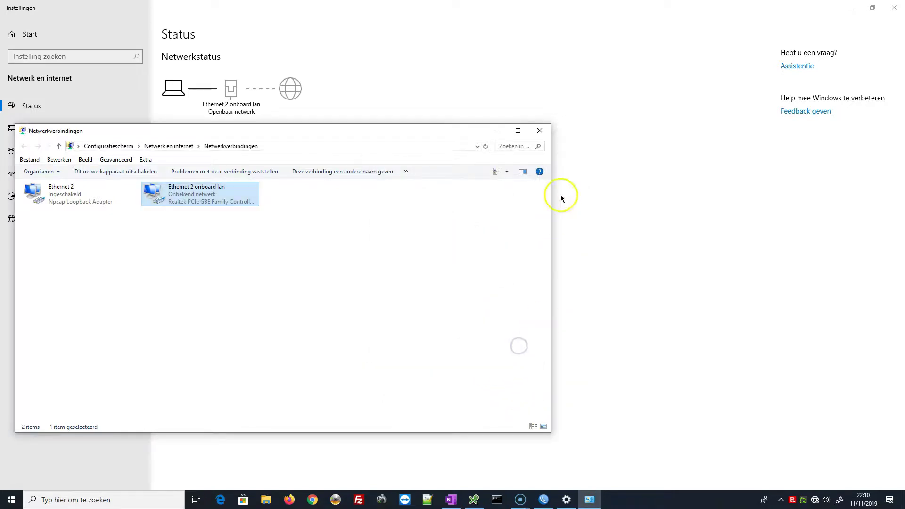
click(541, 130)
click(895, 8)
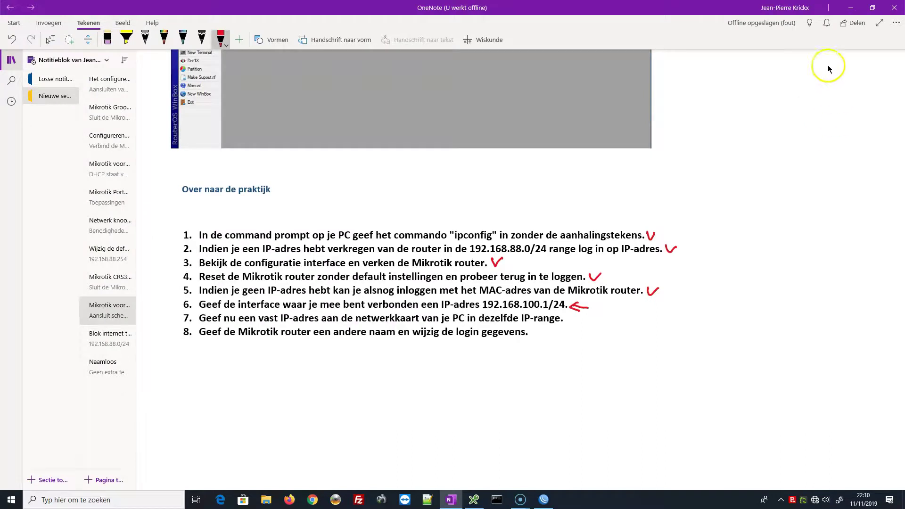
Switch to WinBox, check in the interface list which Ethernet port is running, and close the list
click(544, 500)
click(29, 63)
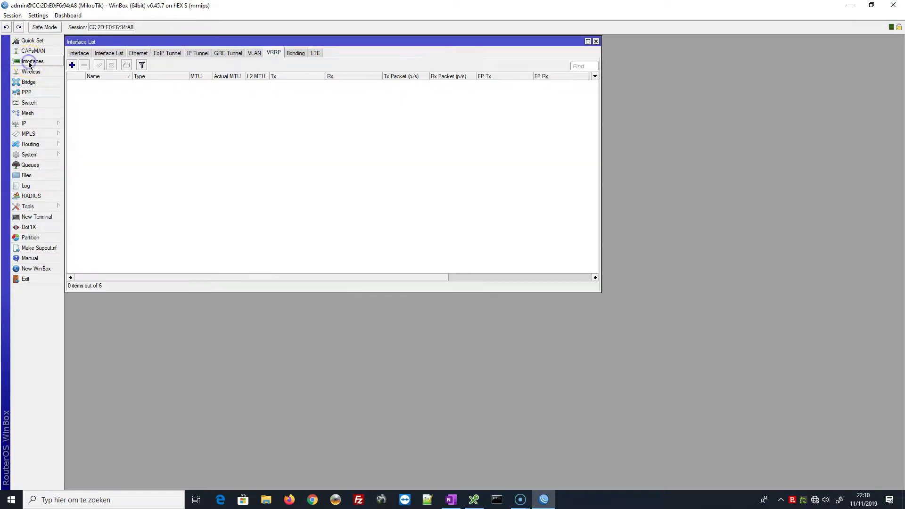
click(78, 52)
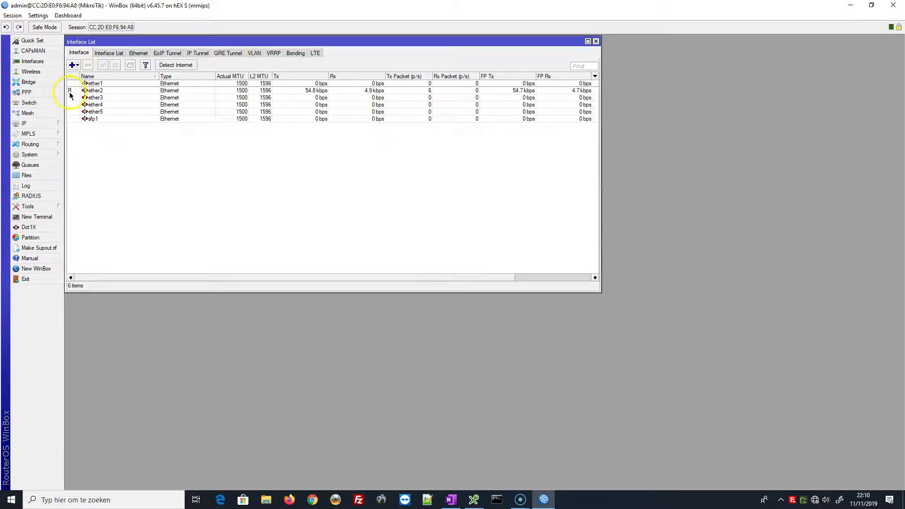
mouse_move(70, 95)
click(94, 97)
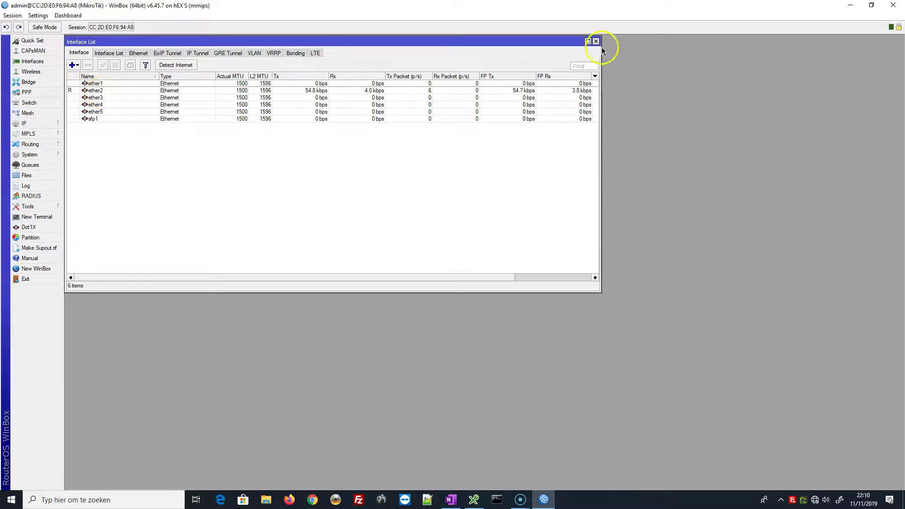
click(596, 42)
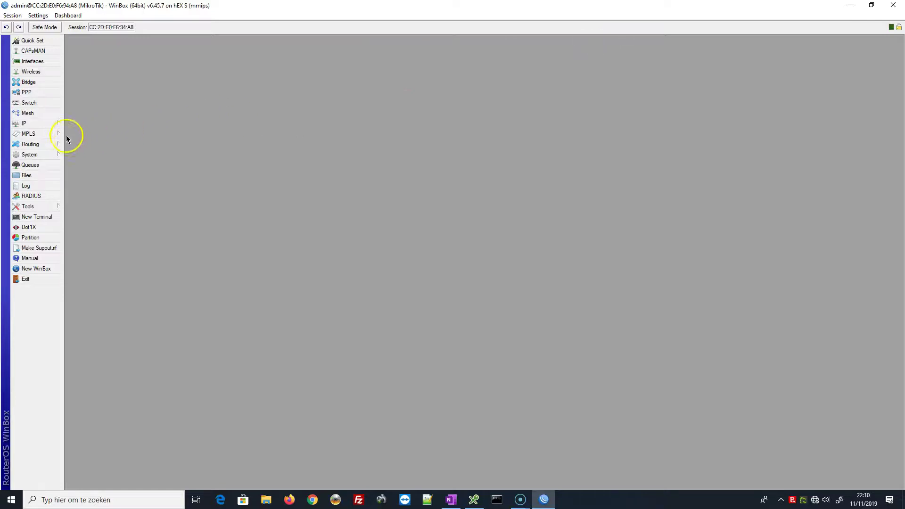
Add the IP address 192.168.100.1/24 to interface ether2 in the router's address list
click(39, 124)
click(95, 144)
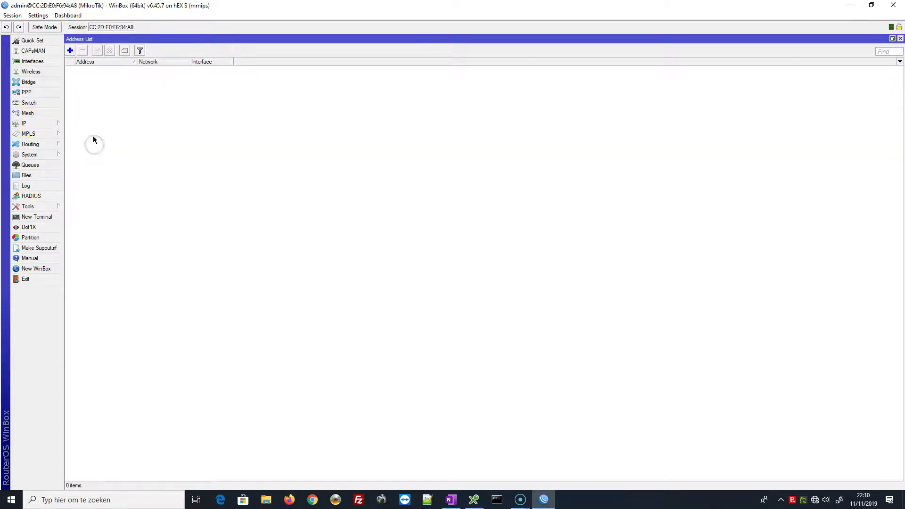
click(71, 50)
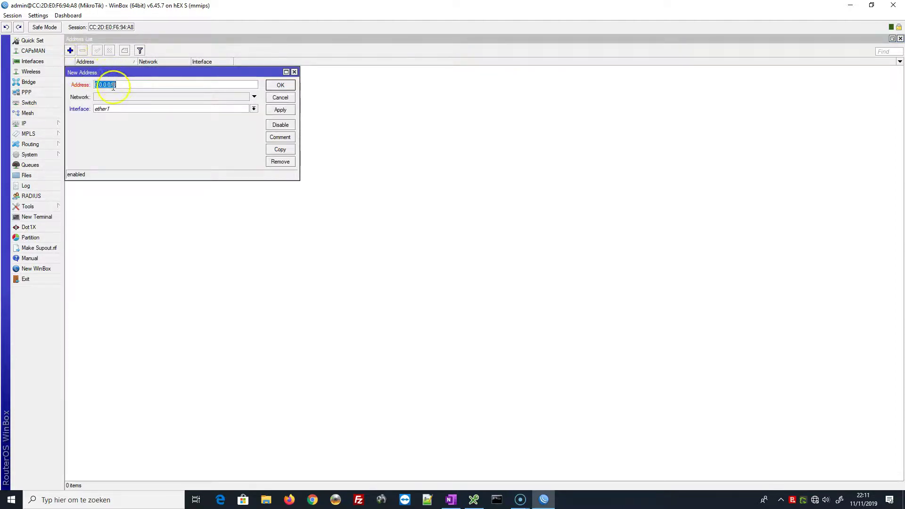
click(254, 109)
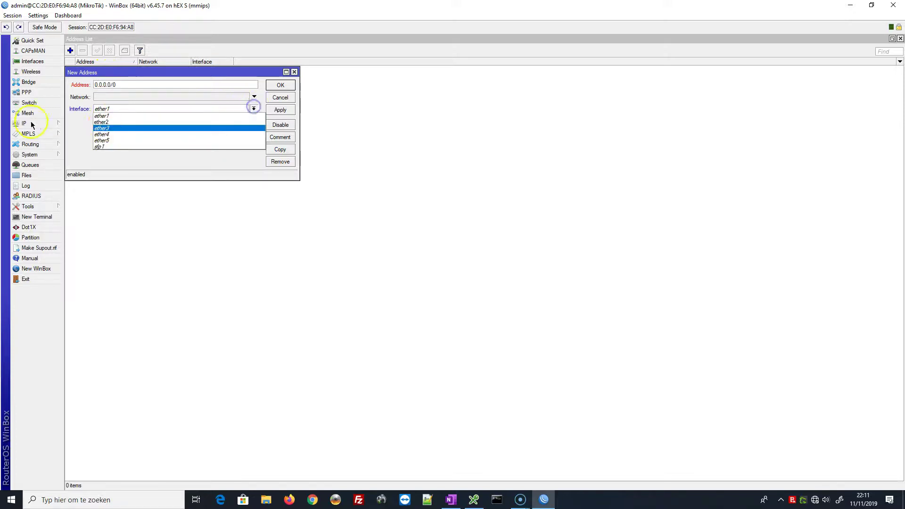
click(105, 124)
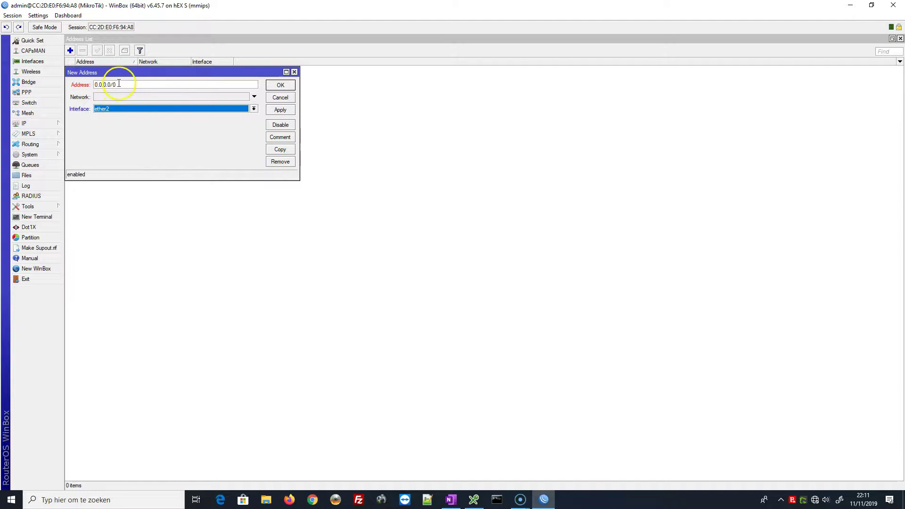
double_click(113, 85)
text(19)
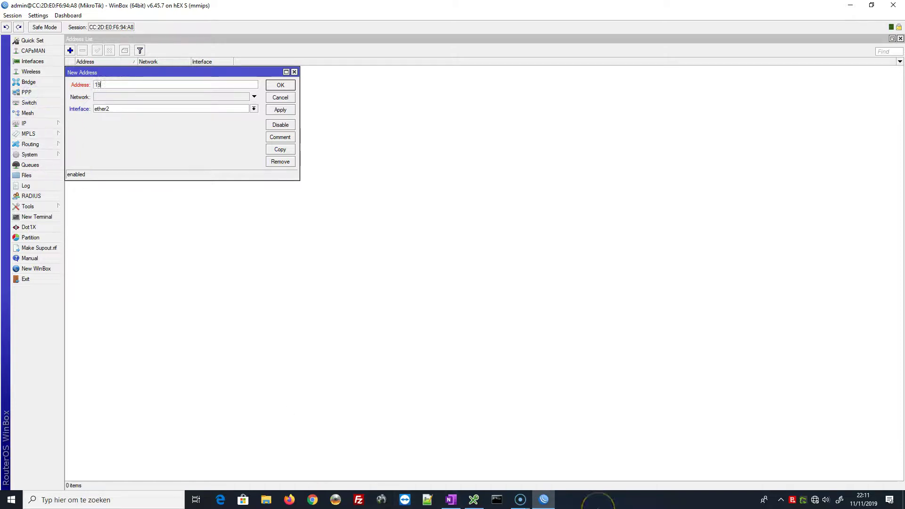
text(2.168.100)
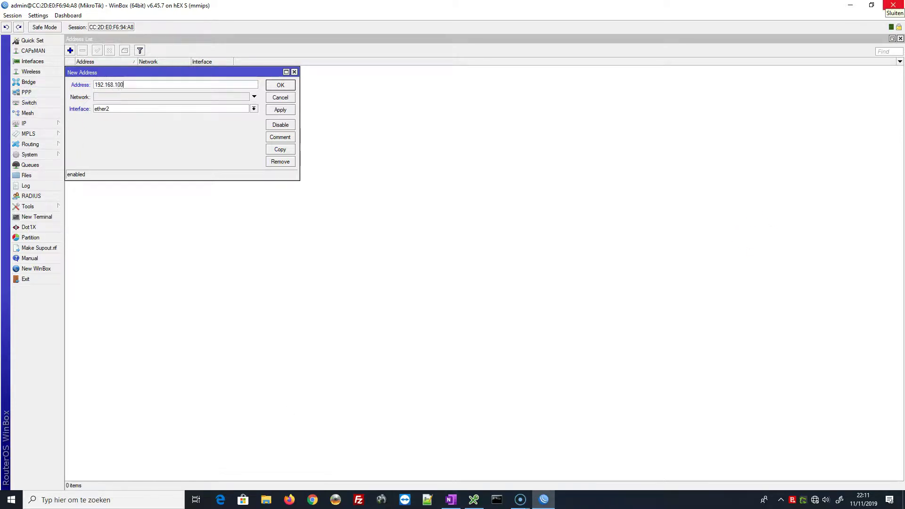
text(.1/24)
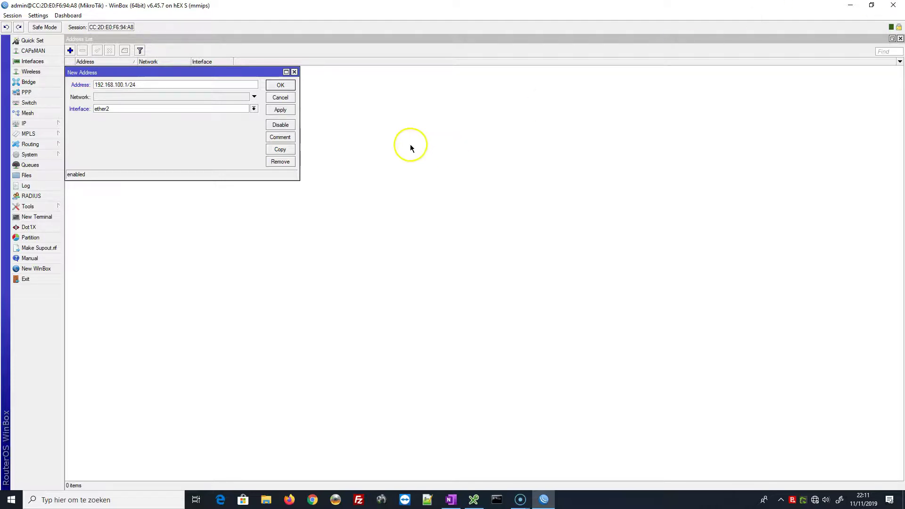
click(284, 111)
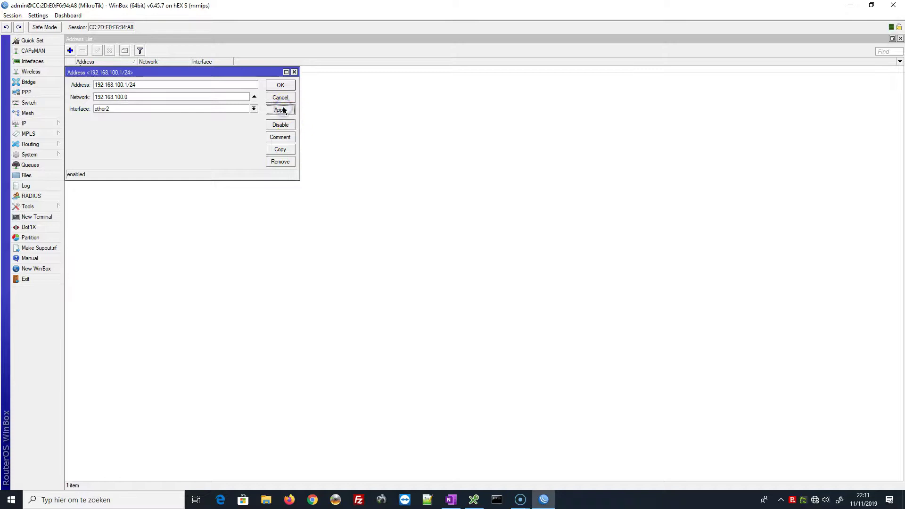
click(289, 86)
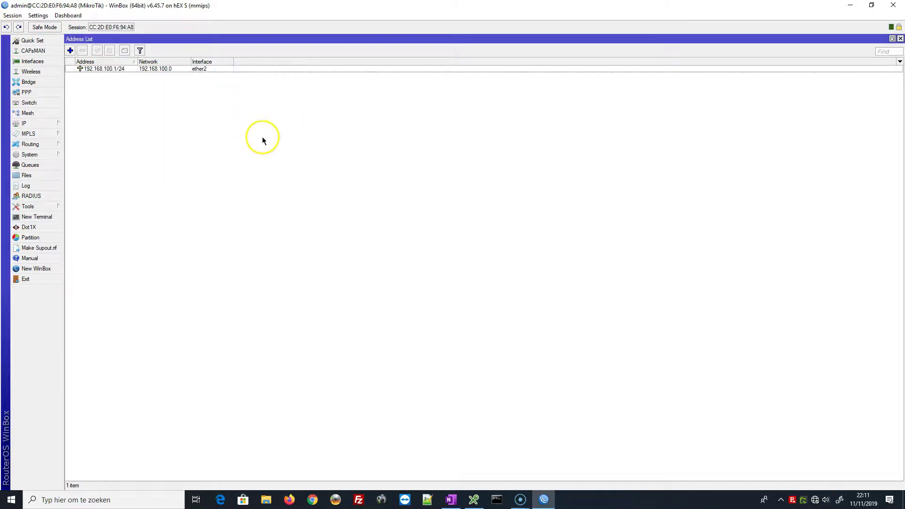
Disable and re-enable the ether2 address, and open a new address entry and cancel it
click(90, 72)
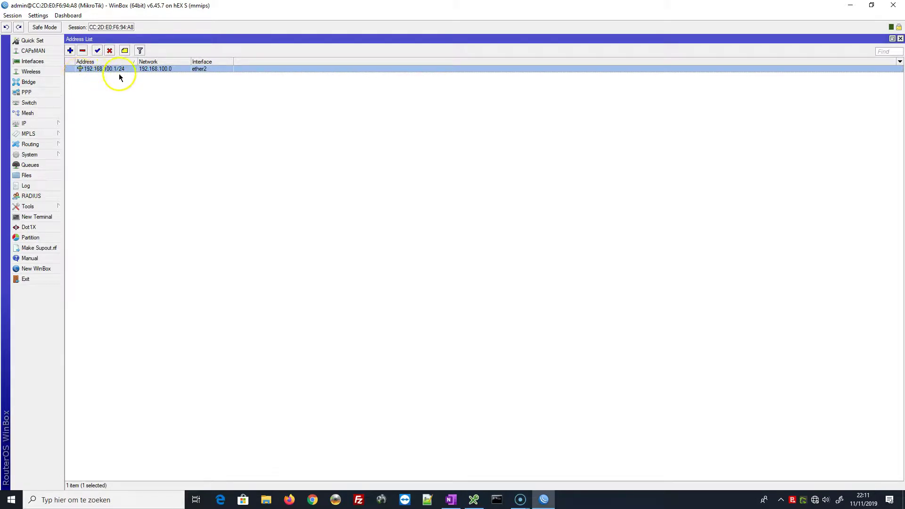
click(110, 51)
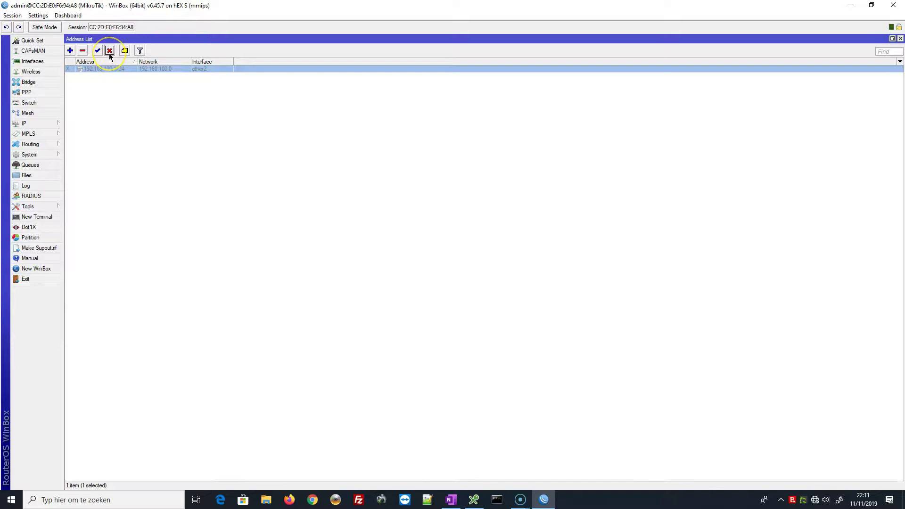
click(97, 51)
click(70, 50)
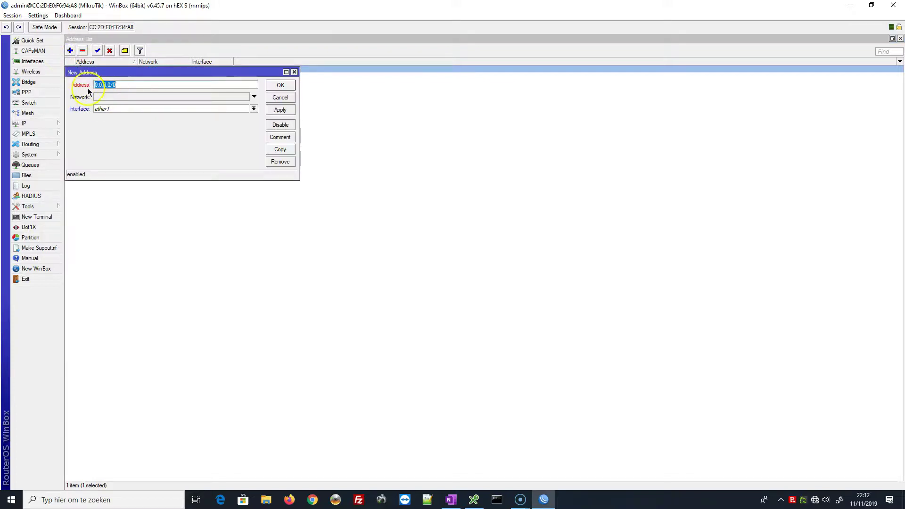
click(287, 98)
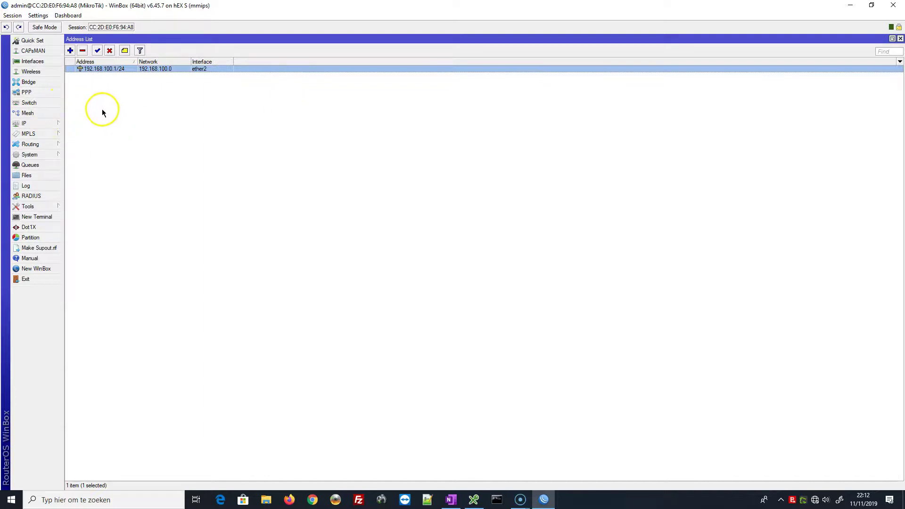
Create a VLAN interface with VLAN ID 10 on ether1 in the interface list
click(30, 61)
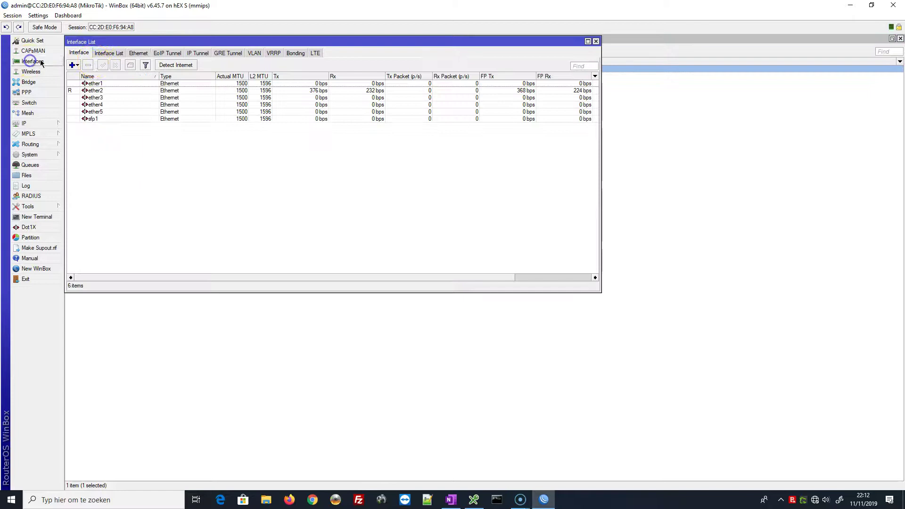
click(74, 64)
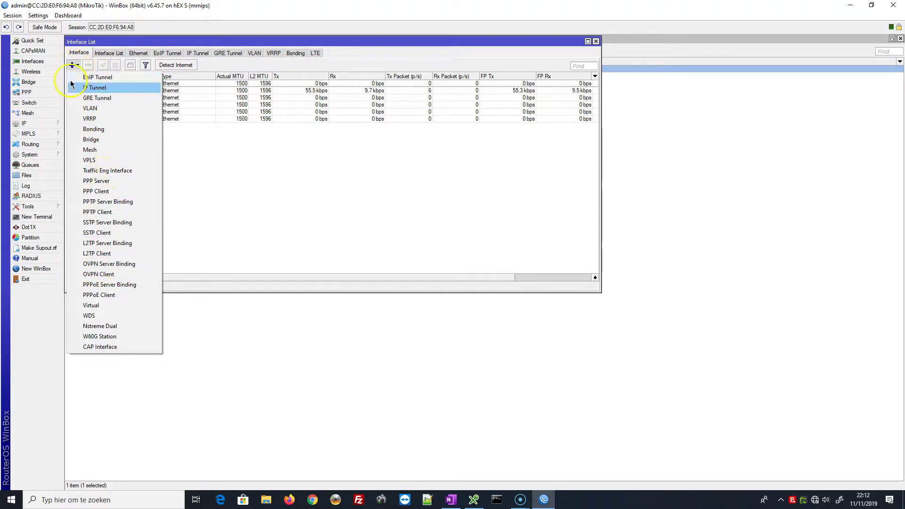
click(91, 108)
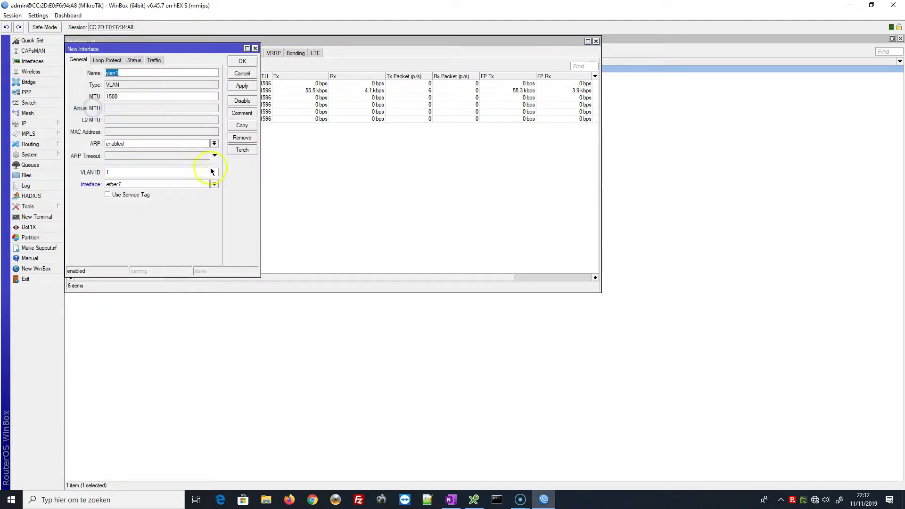
click(115, 172)
text(0)
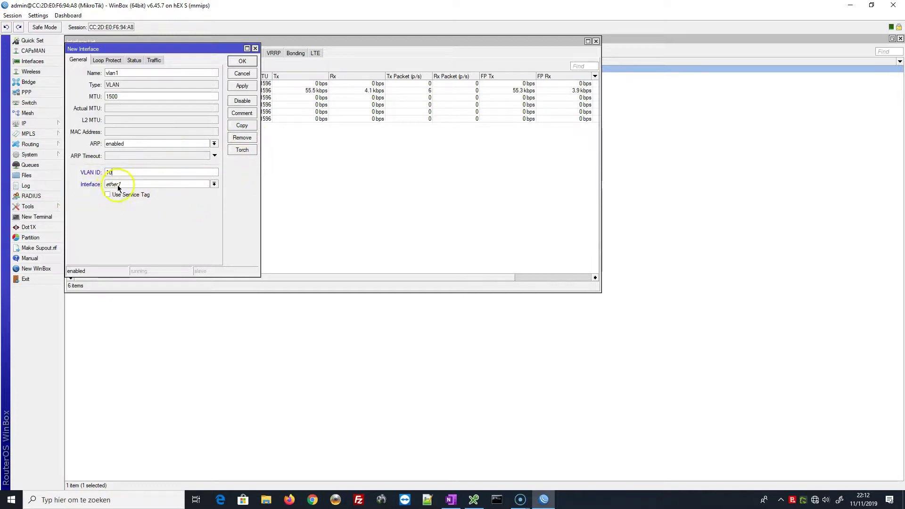
click(242, 86)
click(240, 60)
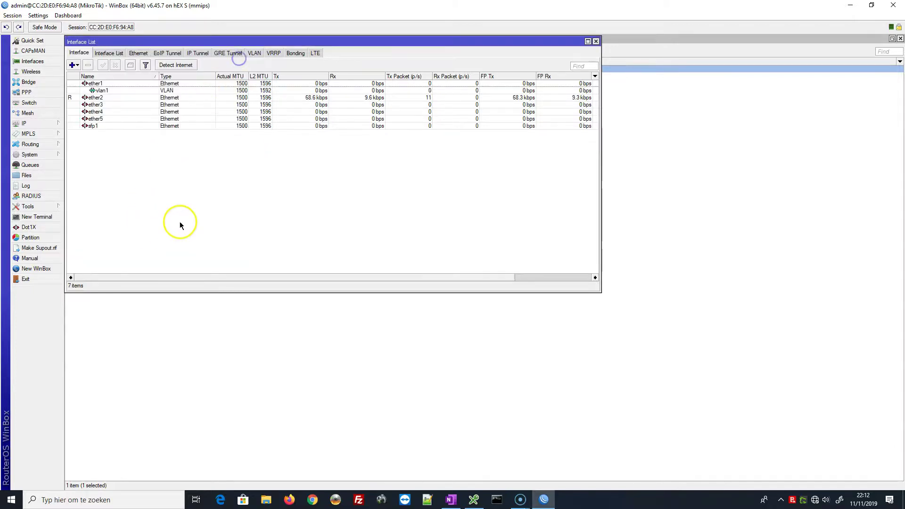
Remove the vlan1 interface from the interface list
click(104, 92)
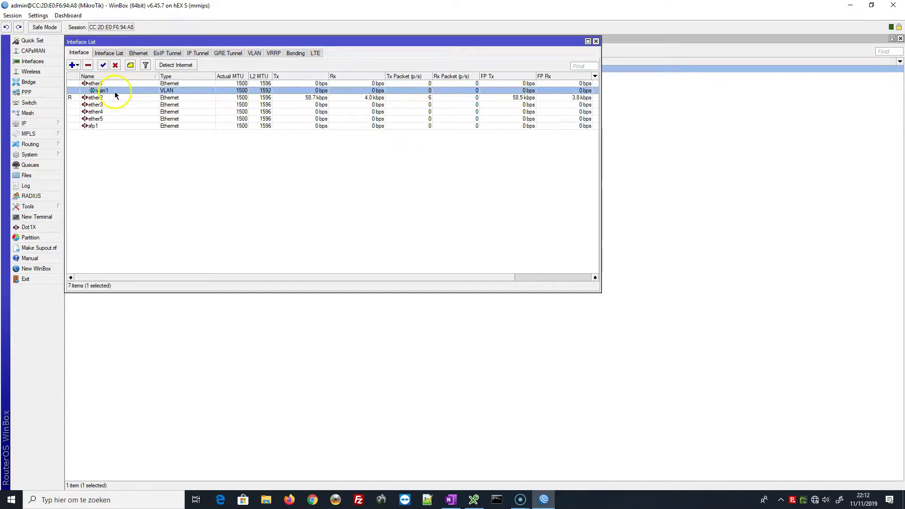
click(89, 65)
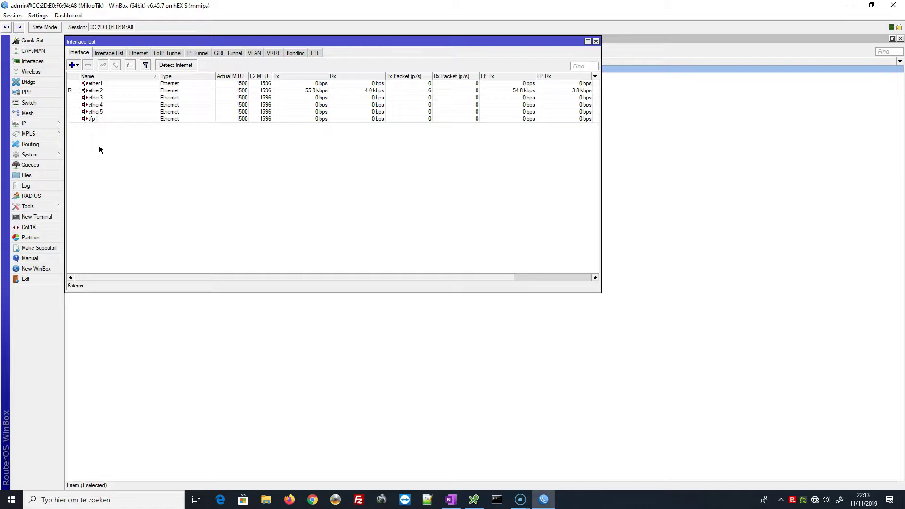
click(99, 147)
Tick off practice item 7 in OneNote, return to WinBox and close the interface list
click(450, 499)
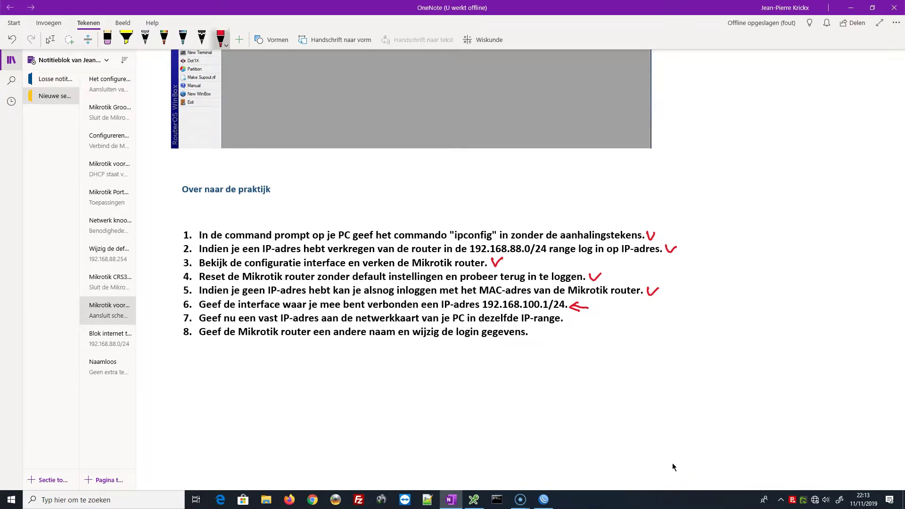
drag(567, 313, 580, 312)
click(544, 501)
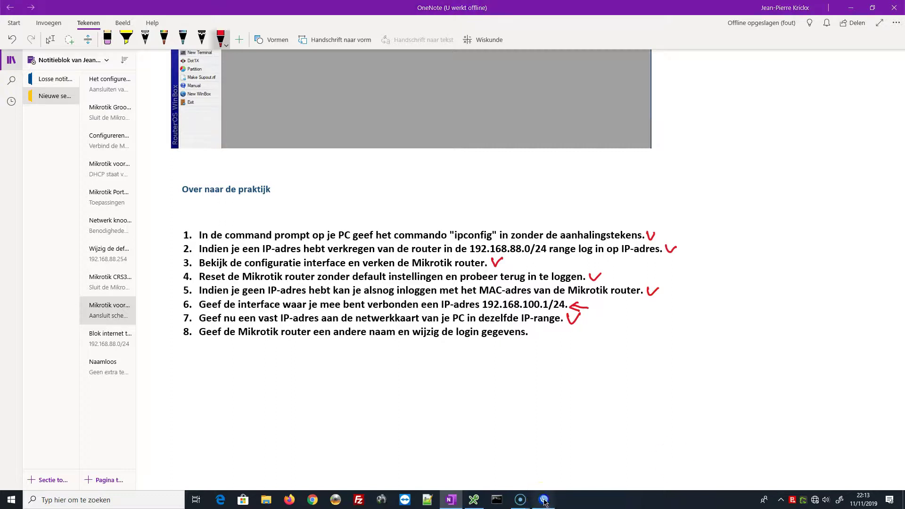
click(596, 41)
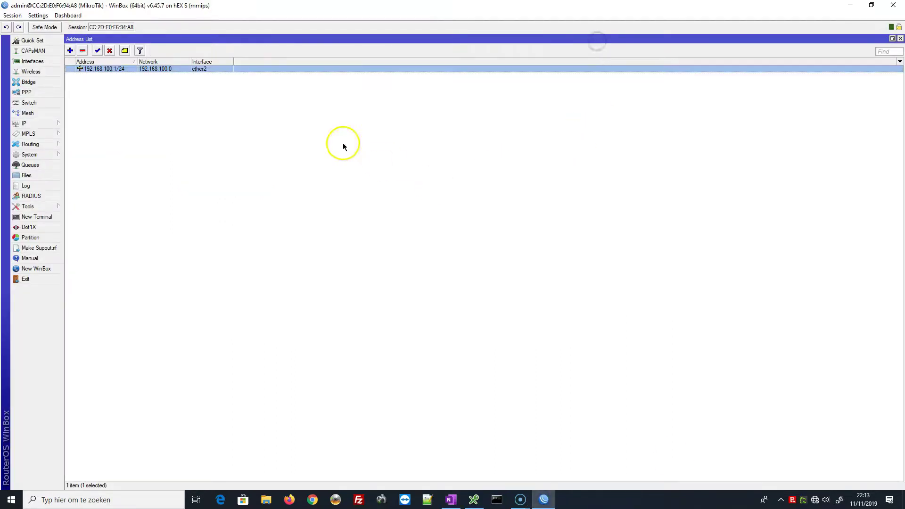
Disconnect the session, reconnect to the router through its IP address 192.168.100.1, and close the Firewall window
click(12, 15)
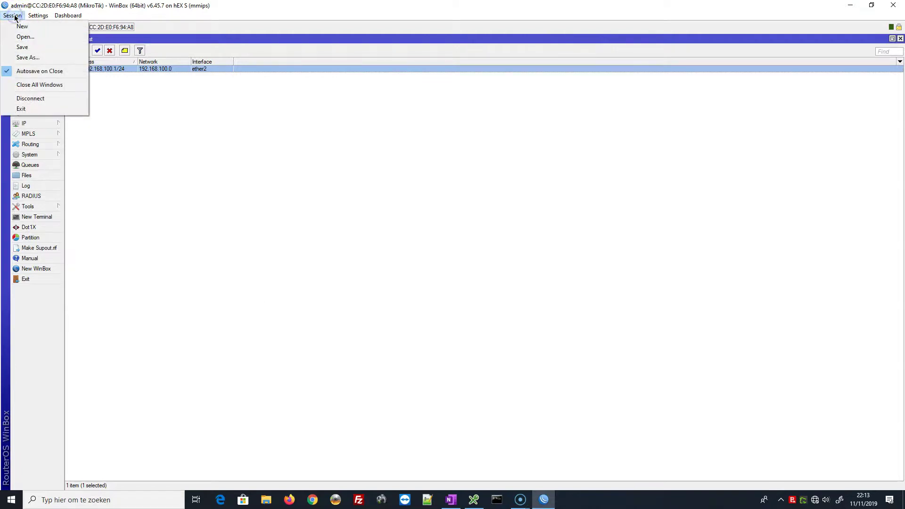
click(35, 100)
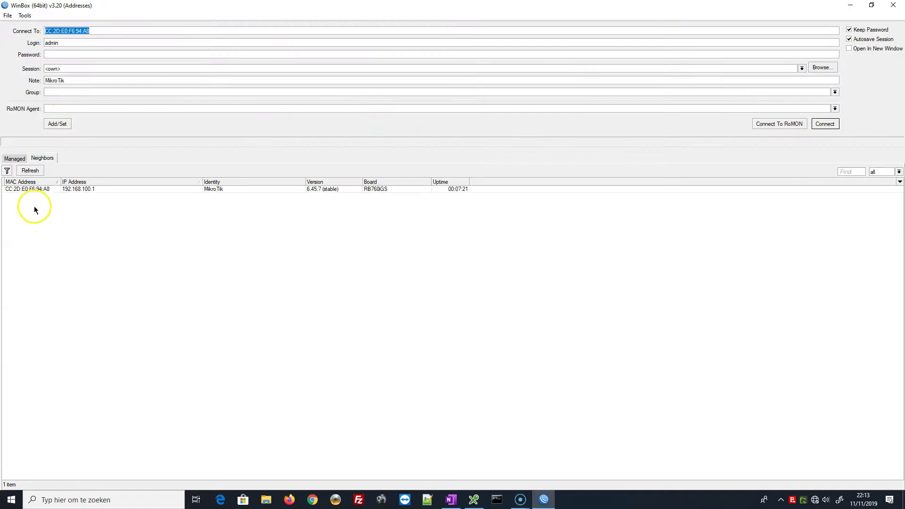
click(83, 189)
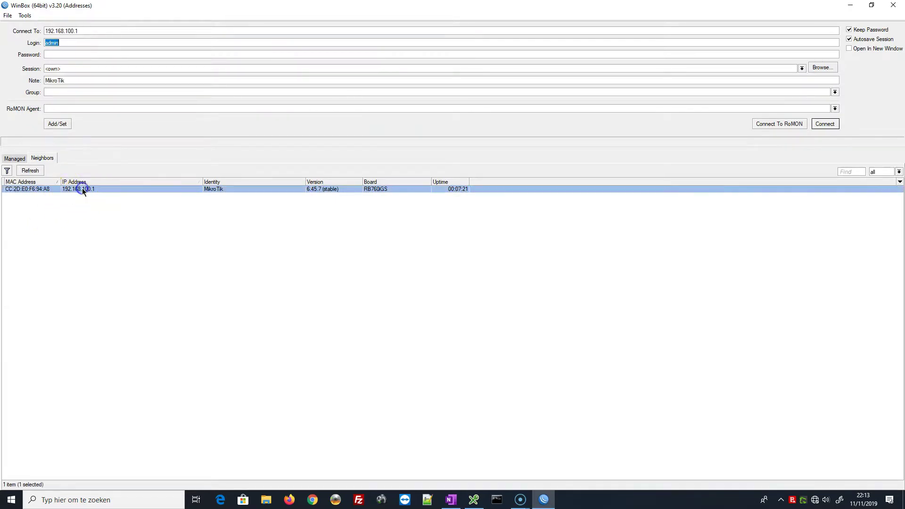
click(829, 124)
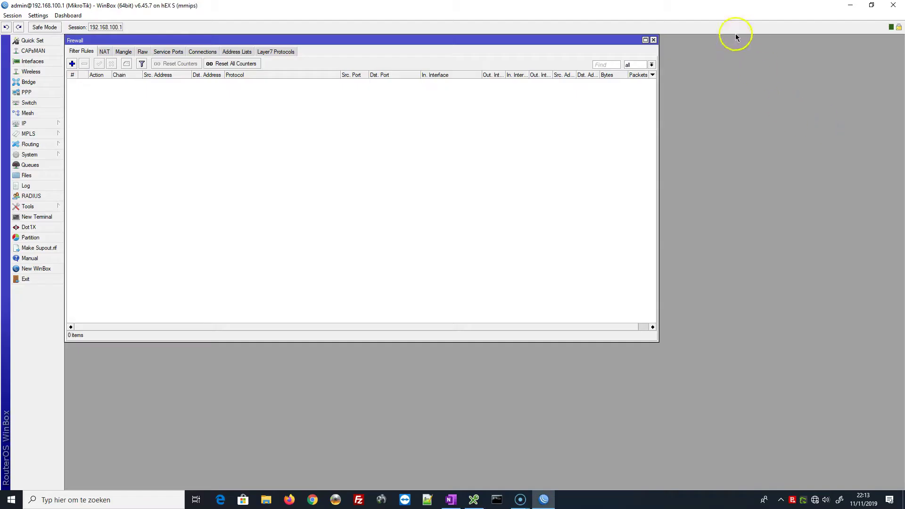
click(654, 41)
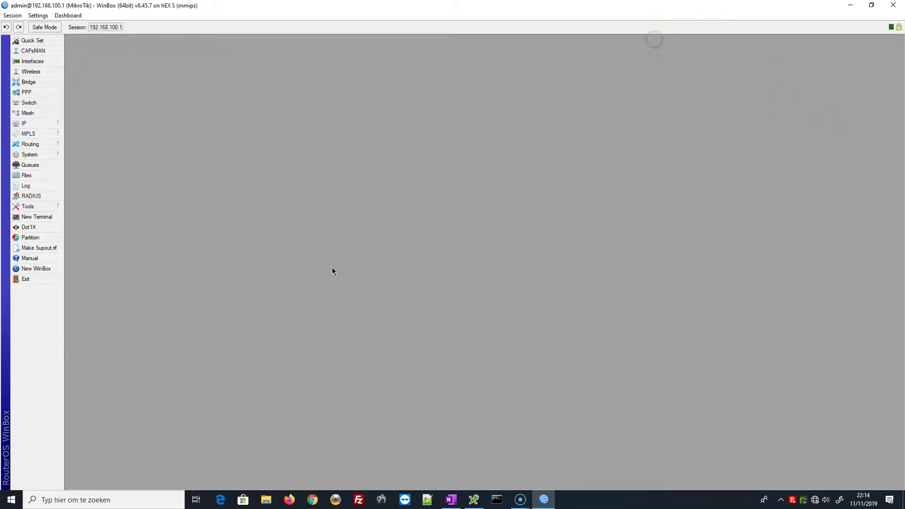
Change the router's system identity to R1
click(29, 156)
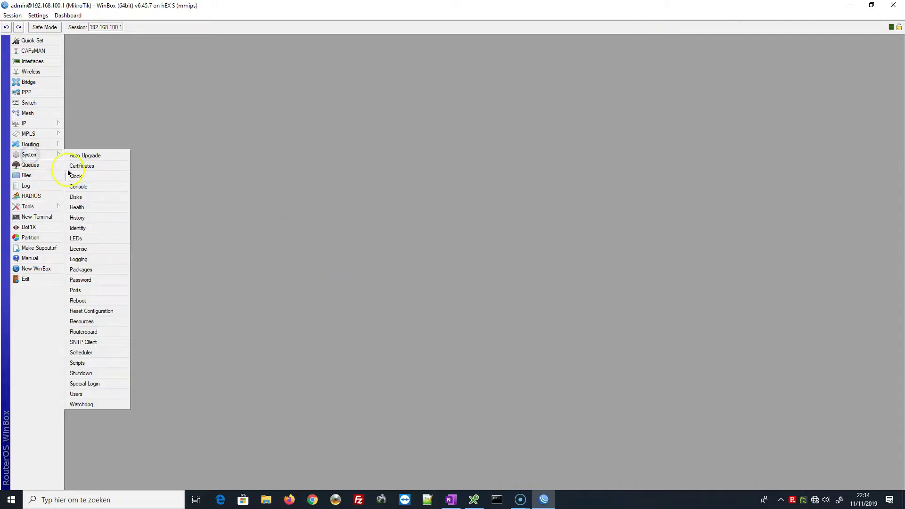
click(77, 229)
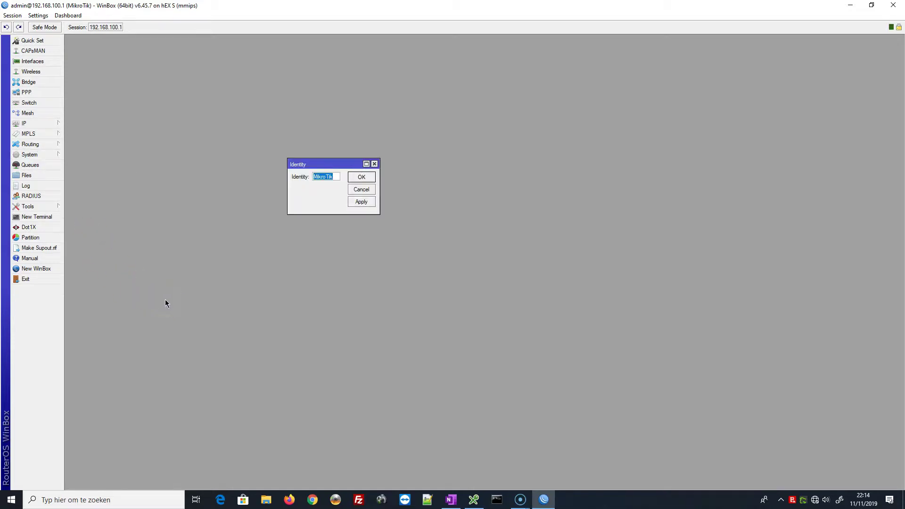
text(R1)
click(362, 177)
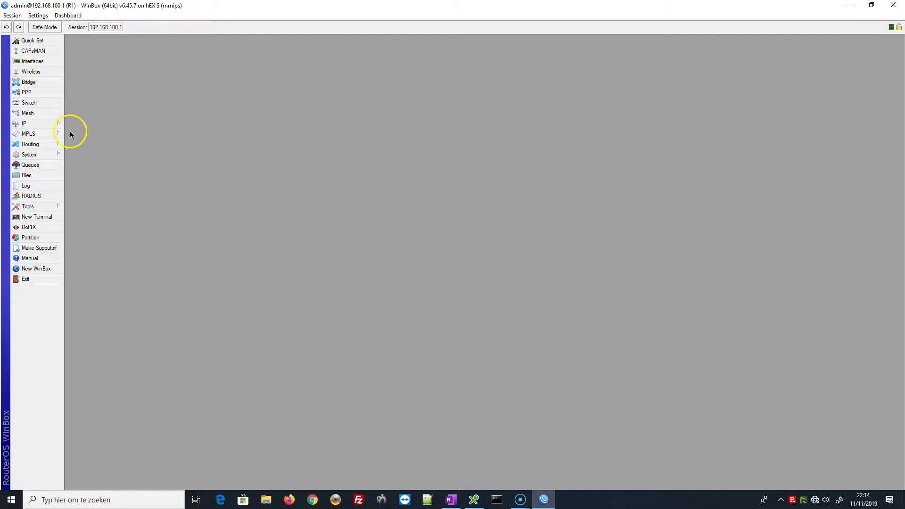
Start a new router user in the user list, entering the person's name and assigning the full group
click(44, 155)
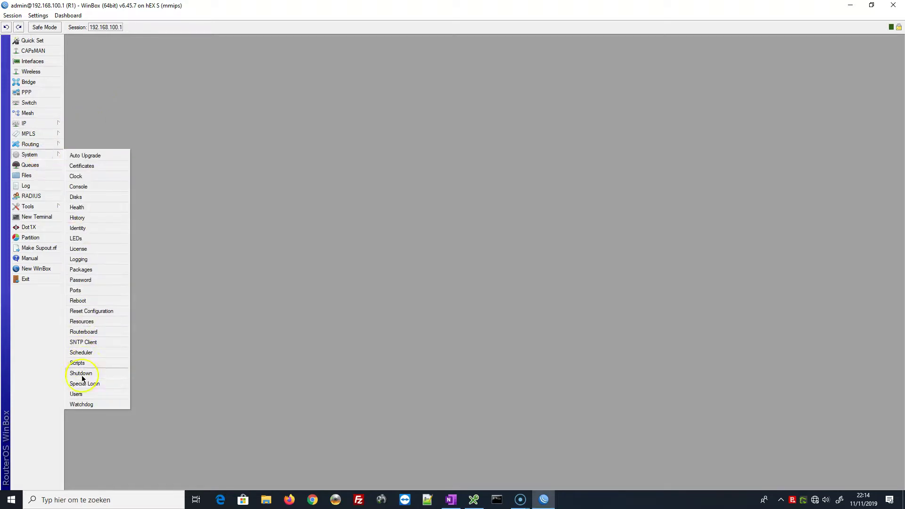
click(83, 394)
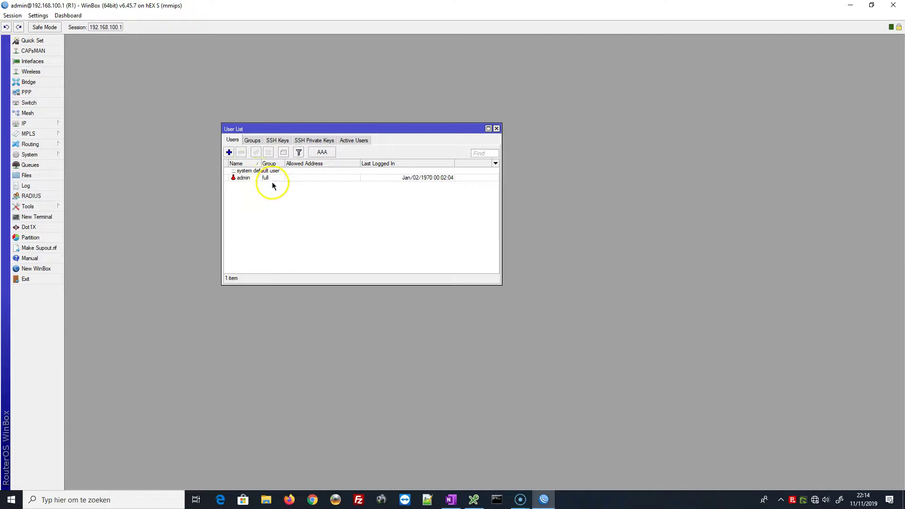
click(229, 151)
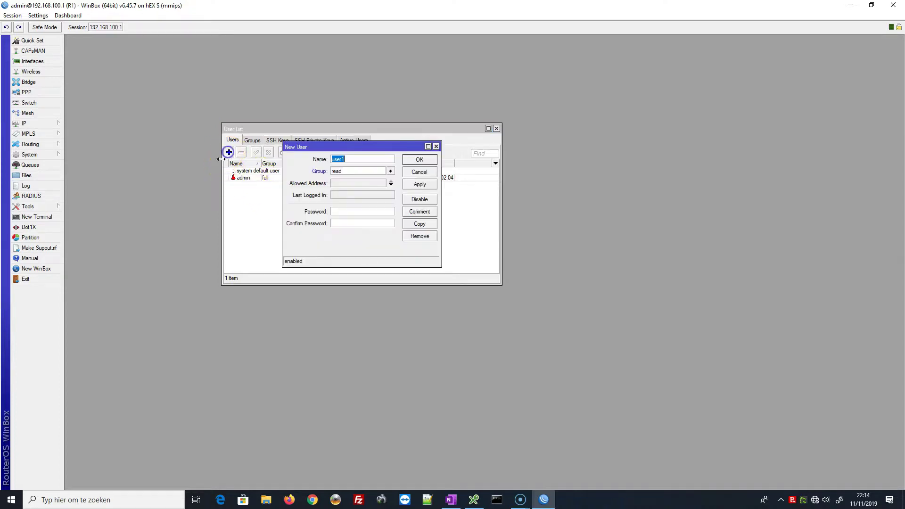
double_click(340, 159)
text(jean-pierre)
click(317, 178)
click(391, 171)
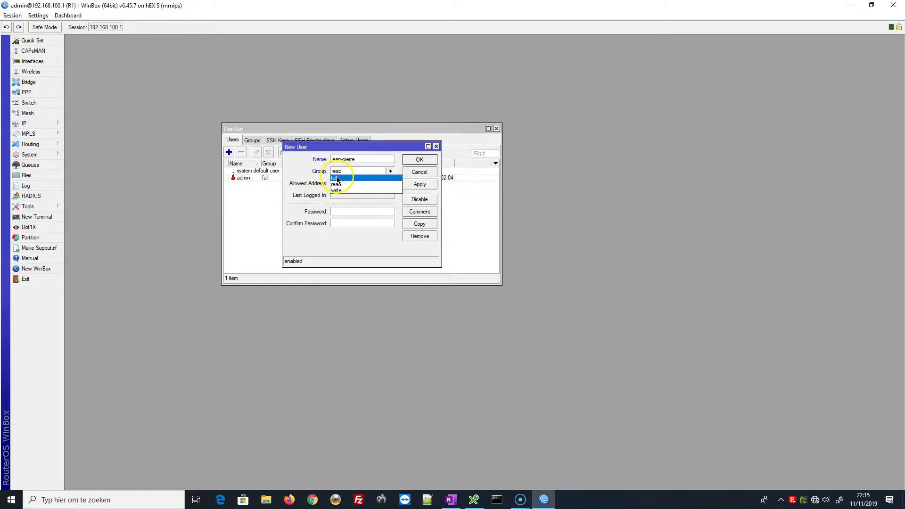
click(334, 178)
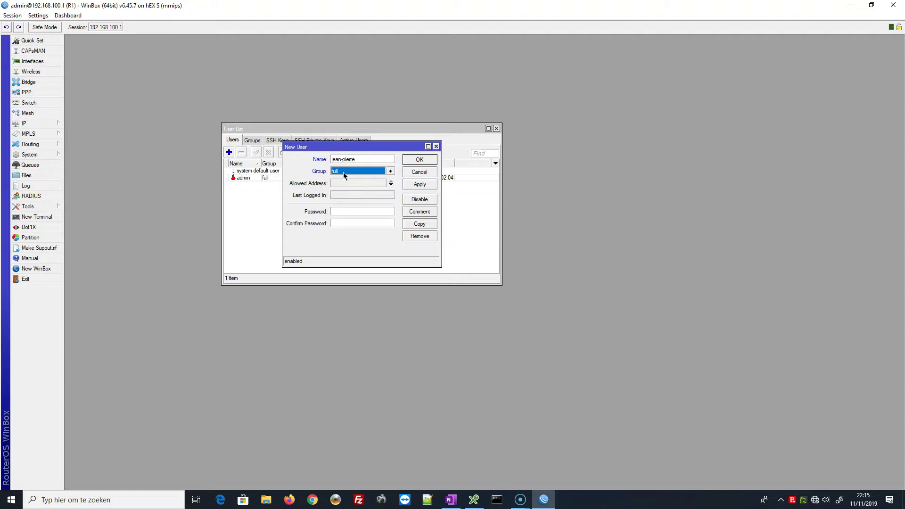
click(354, 176)
Enter and confirm the new user's password, restrict the allowed address to 192.168.100.0/24, and save the user
click(344, 212)
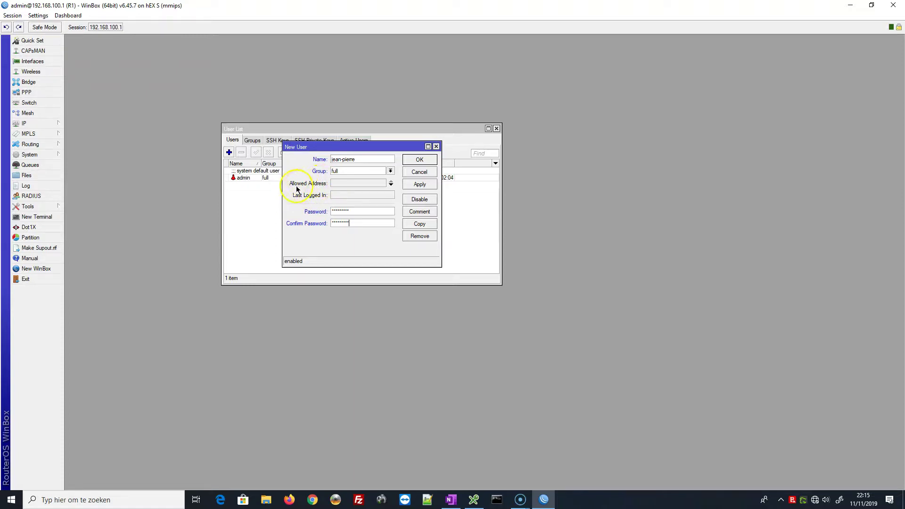
click(337, 183)
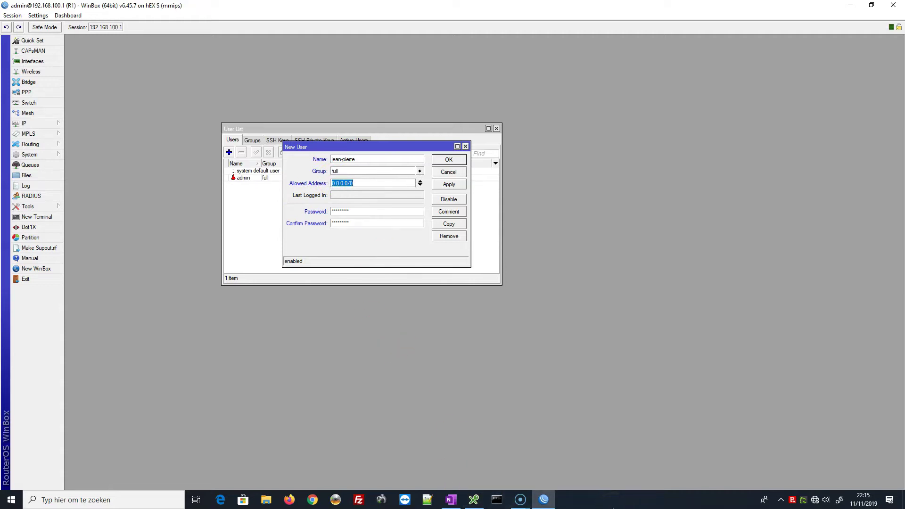
text(192.168.100.0/24)
click(450, 185)
click(449, 159)
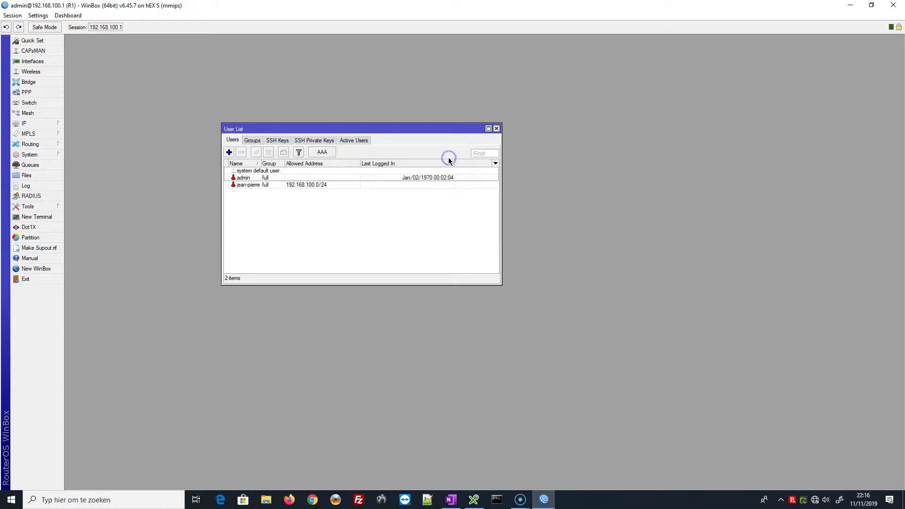
Remove the default admin user, then disconnect and try to reconnect with the admin login
click(245, 177)
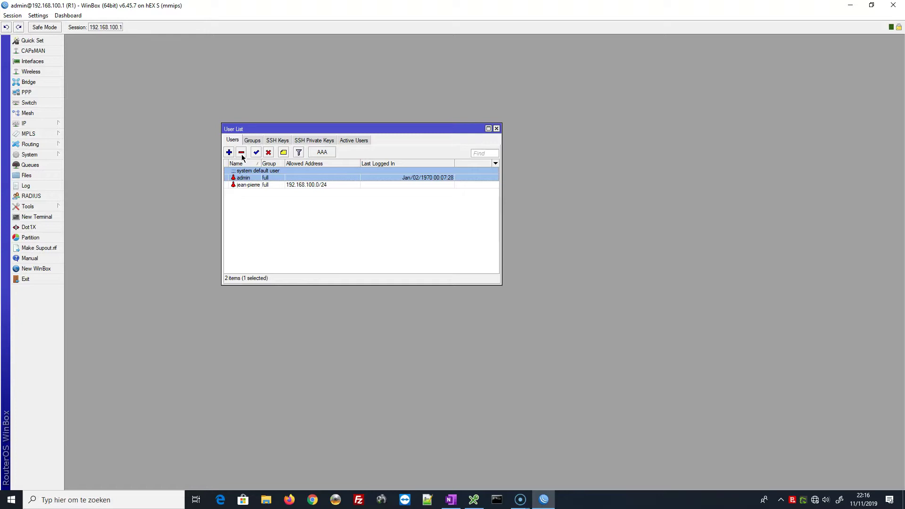
click(241, 153)
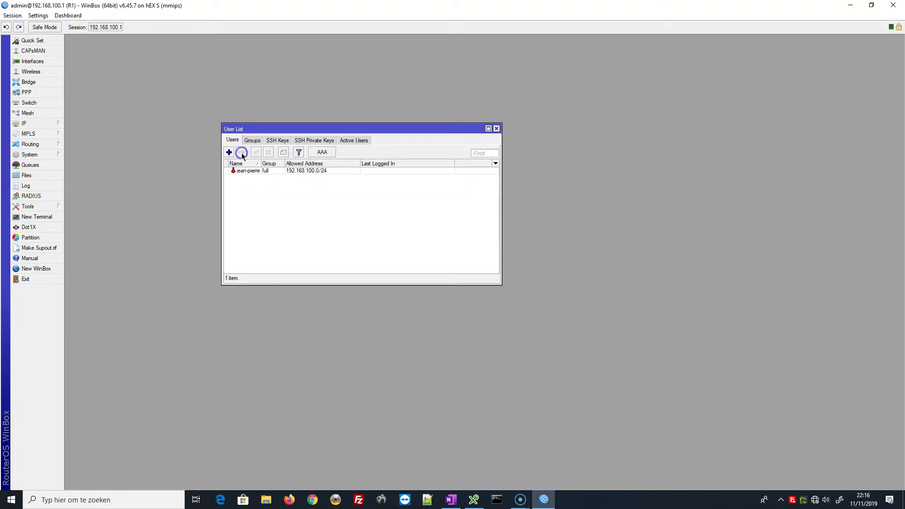
click(12, 15)
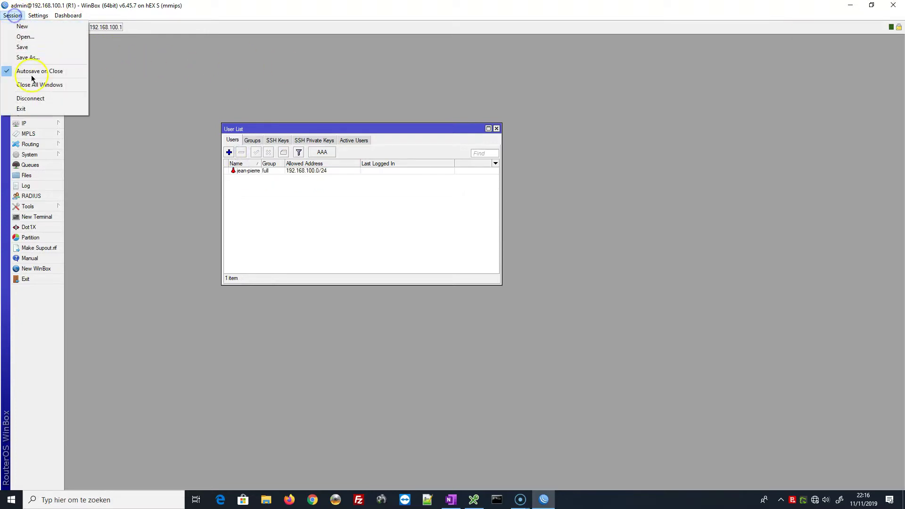
click(33, 100)
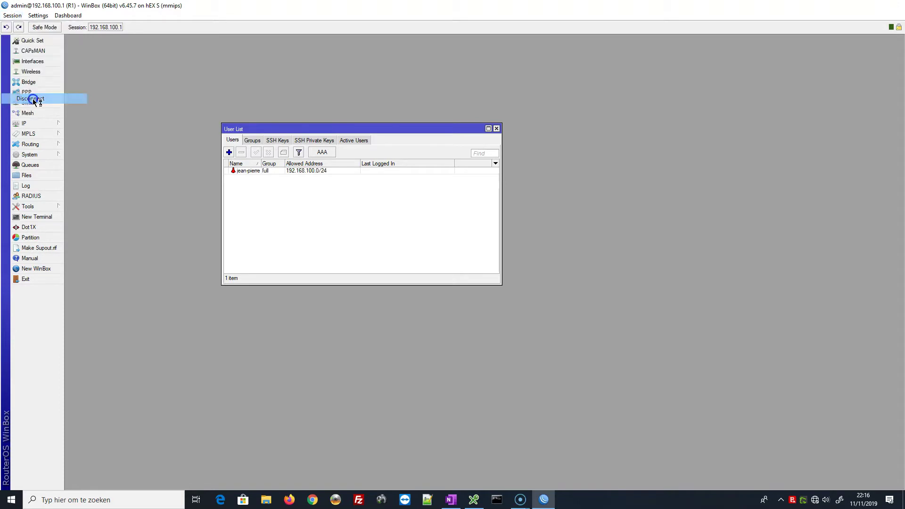
click(825, 124)
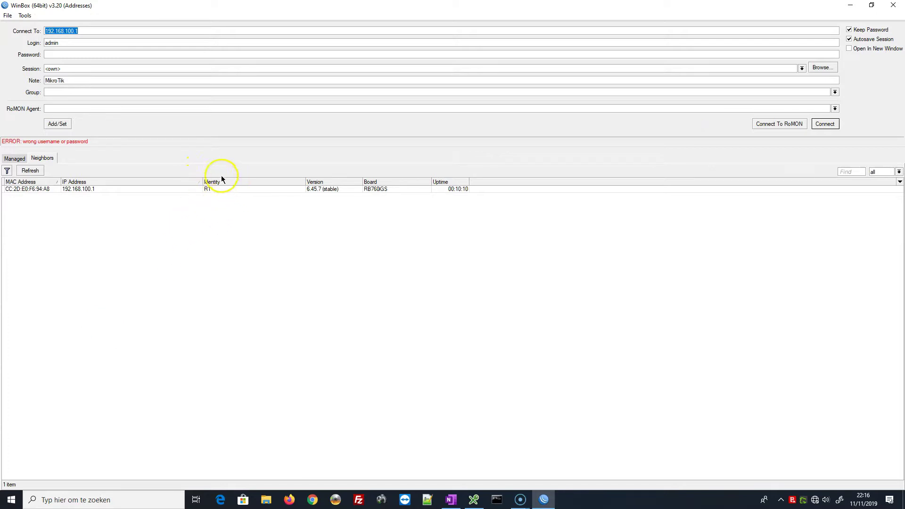
Enter the new user's login name and password for R1 and save managed entries for 192.168.100.1 and 10.10.100.1
click(212, 191)
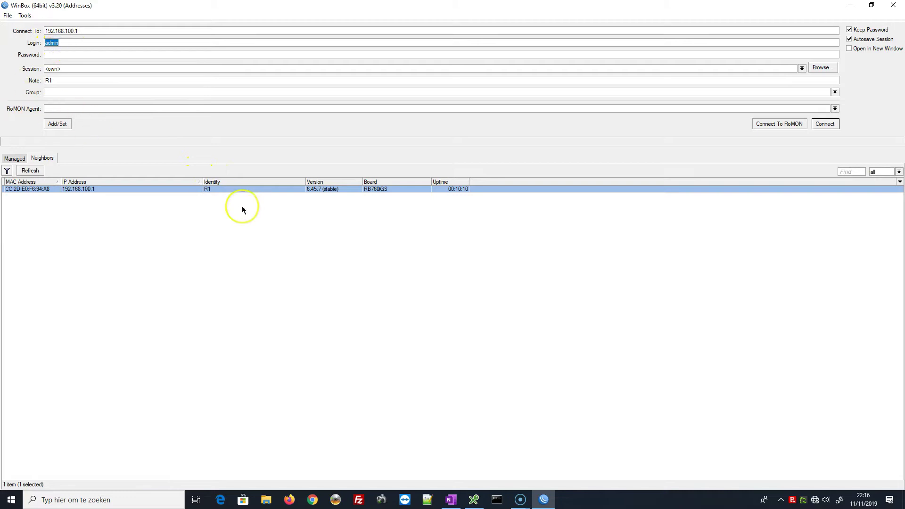
text(jean-pierre)
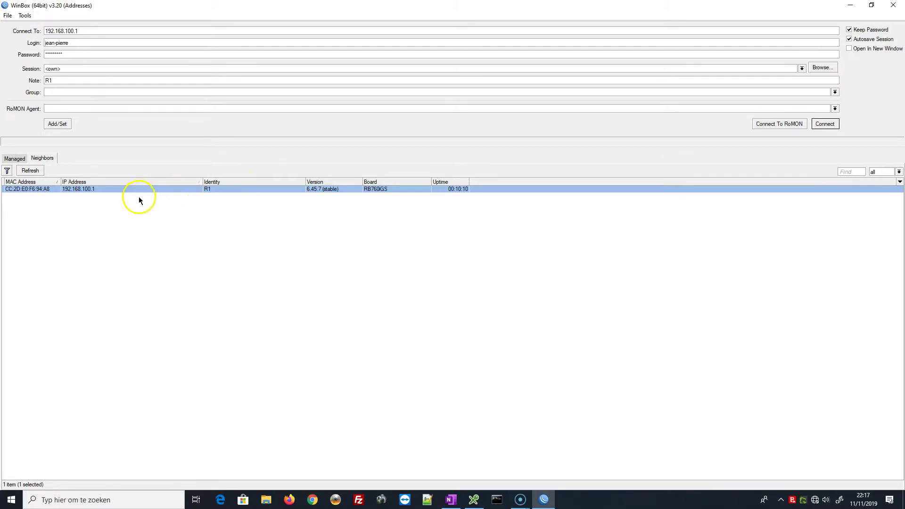
click(131, 213)
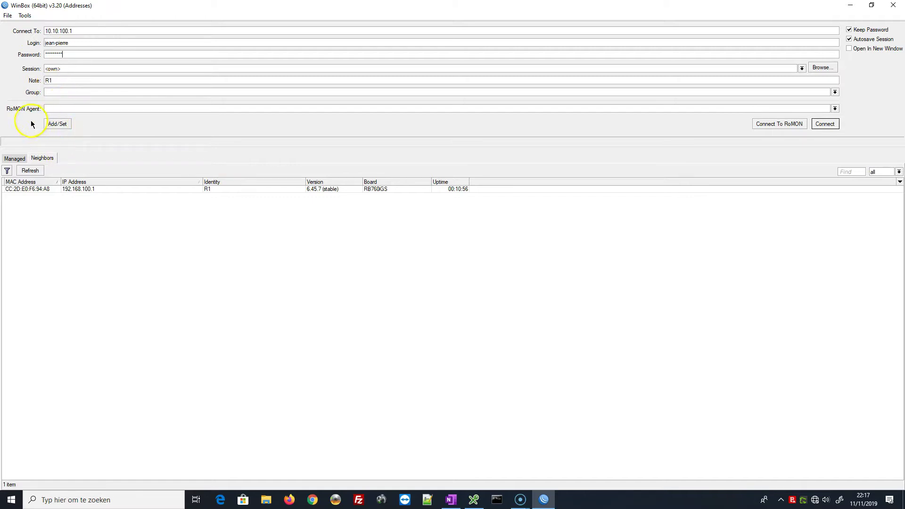
click(54, 124)
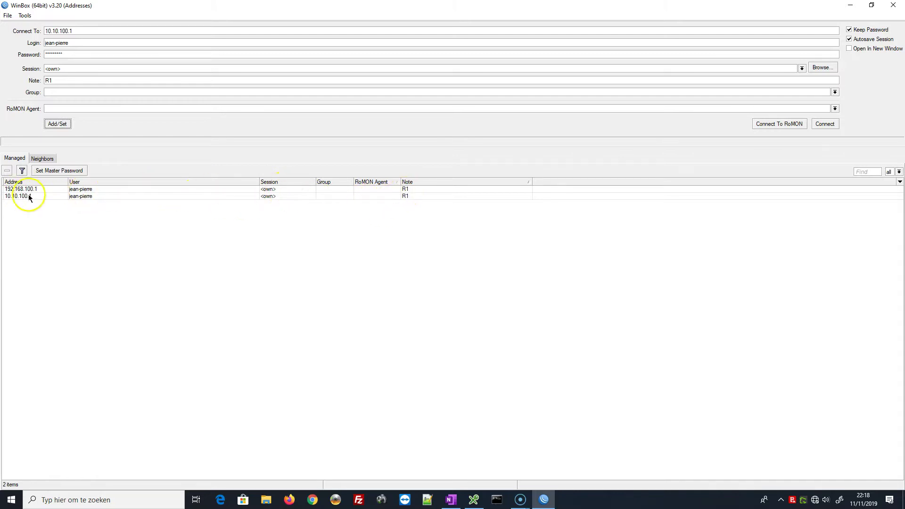
Delete the 10.10.100.1 managed entry and connect to the router with the saved 192.168.100.1 entry
click(14, 197)
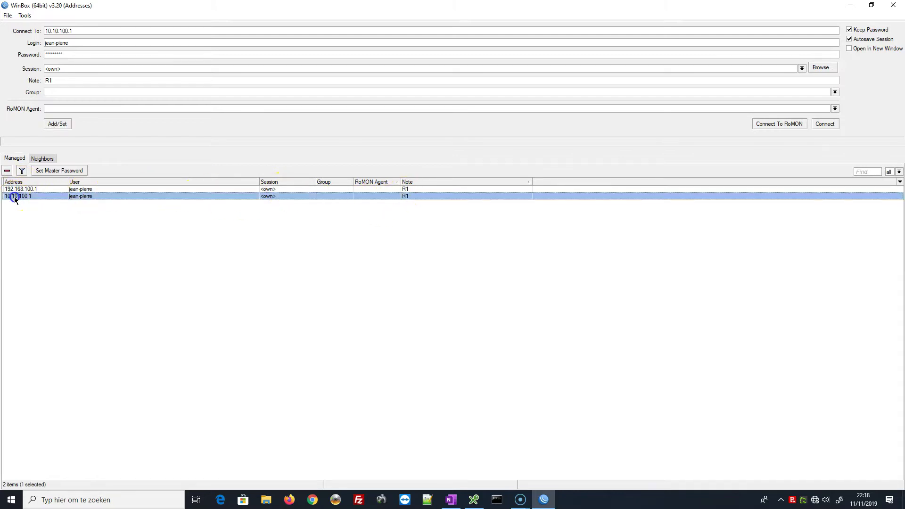
click(7, 171)
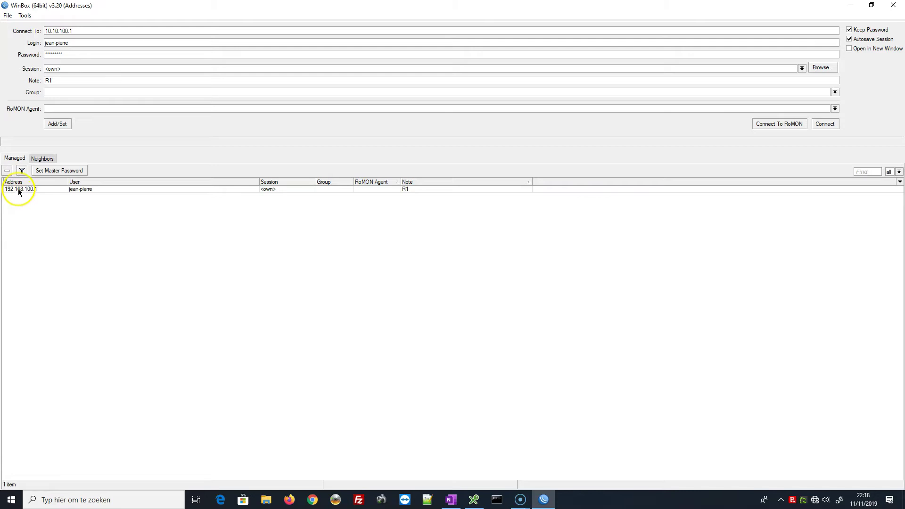
click(18, 188)
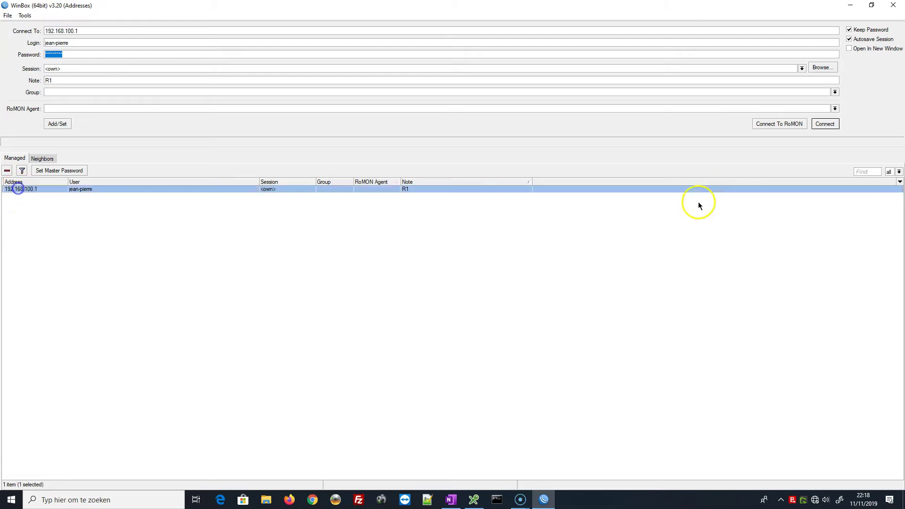
click(826, 124)
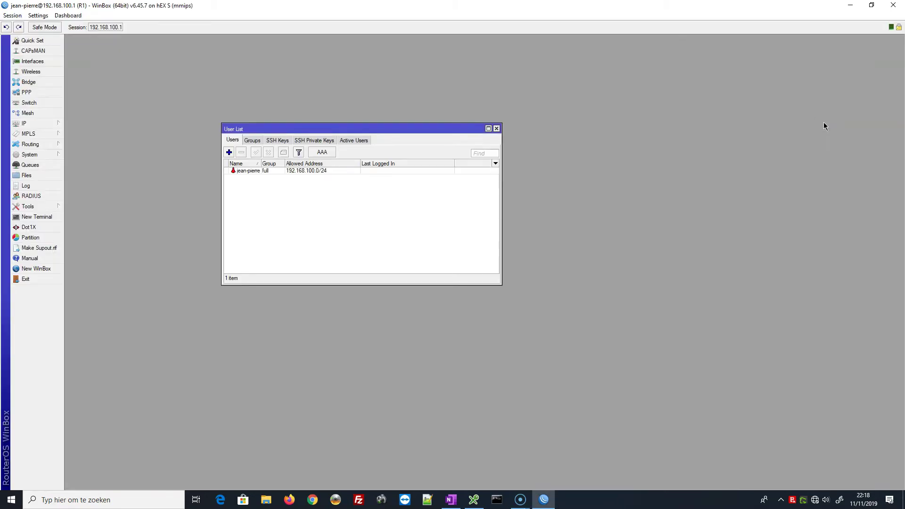
Switch to OneNote, tick off practice item 8 with the red pen, and return to WinBox
key(alt+Tab)
click(878, 153)
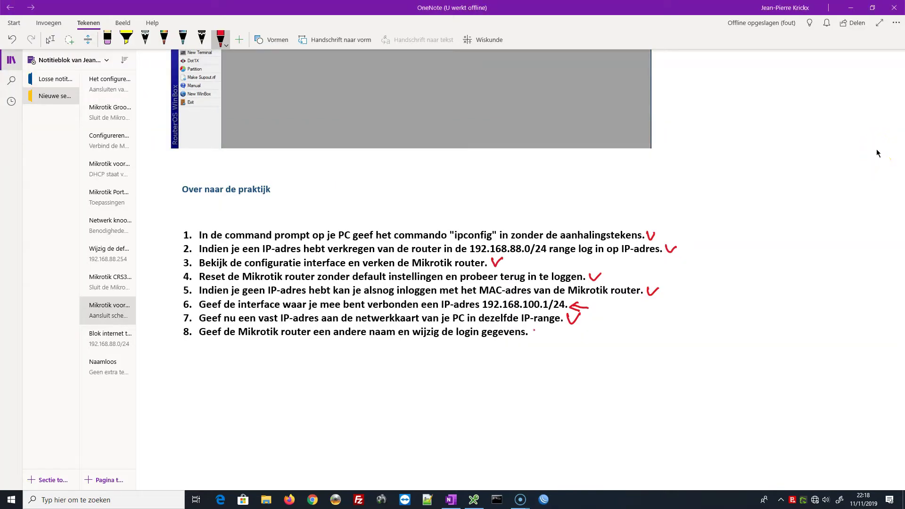
drag(535, 330, 545, 328)
click(544, 500)
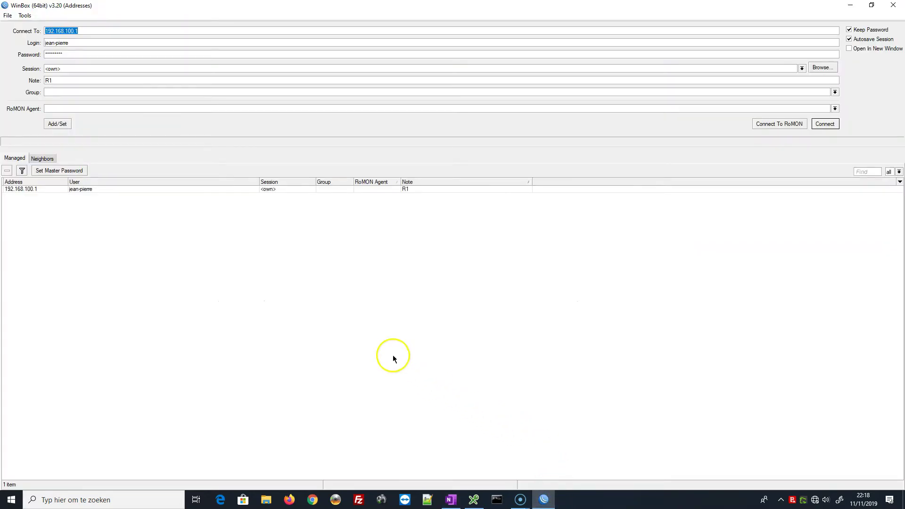
Check for updates of the WinBox tool and return to its connection screen
click(26, 17)
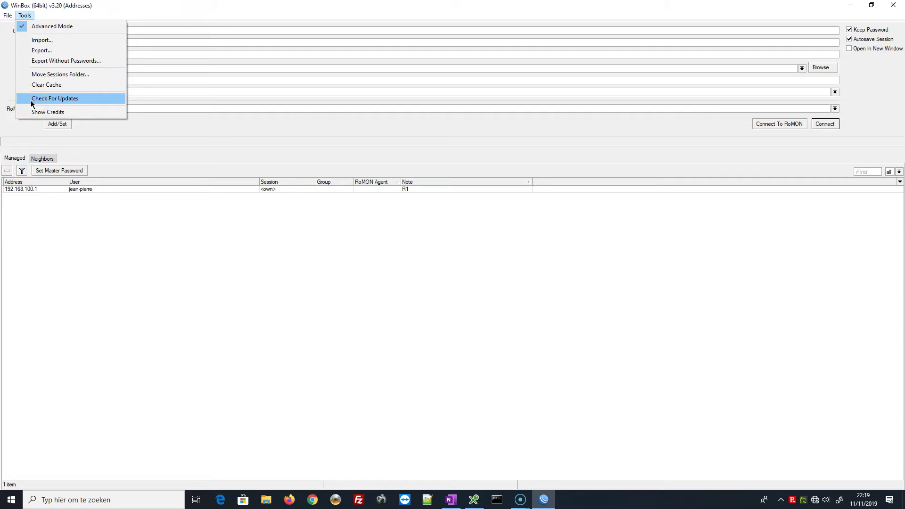
click(71, 98)
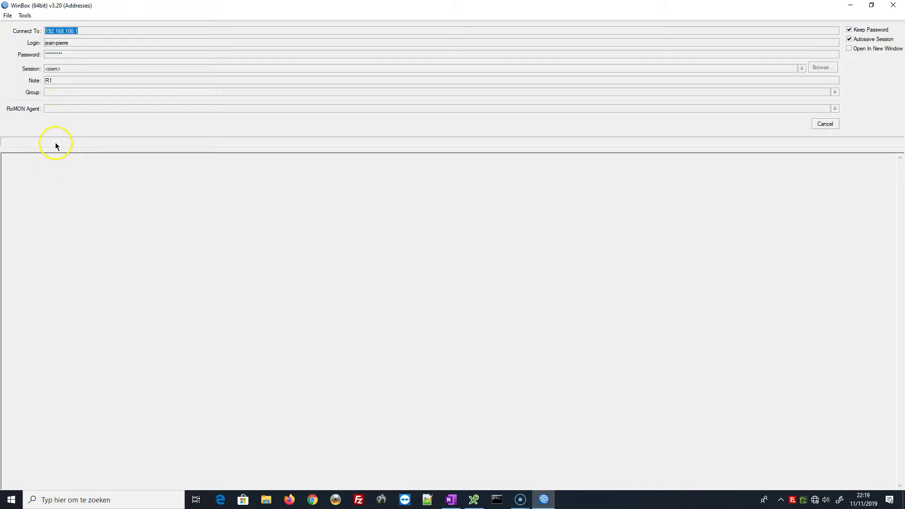
click(825, 124)
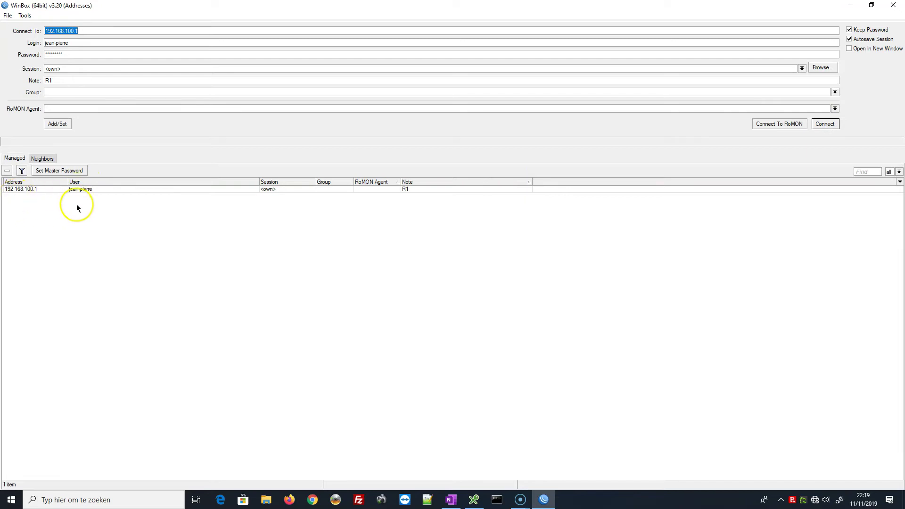
click(25, 15)
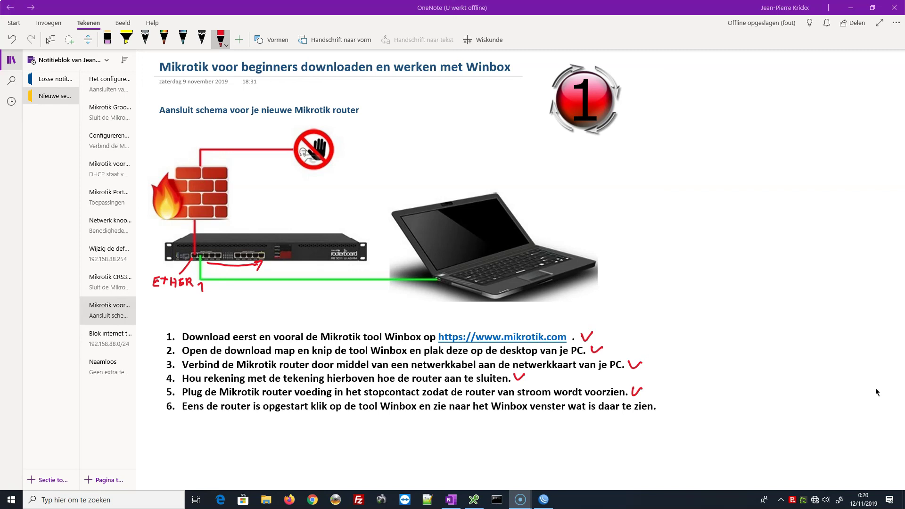
click(838, 405)
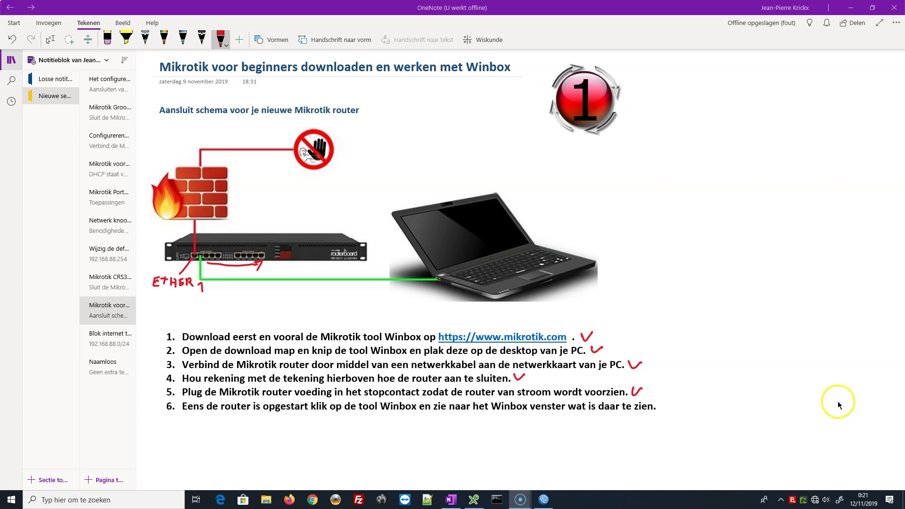